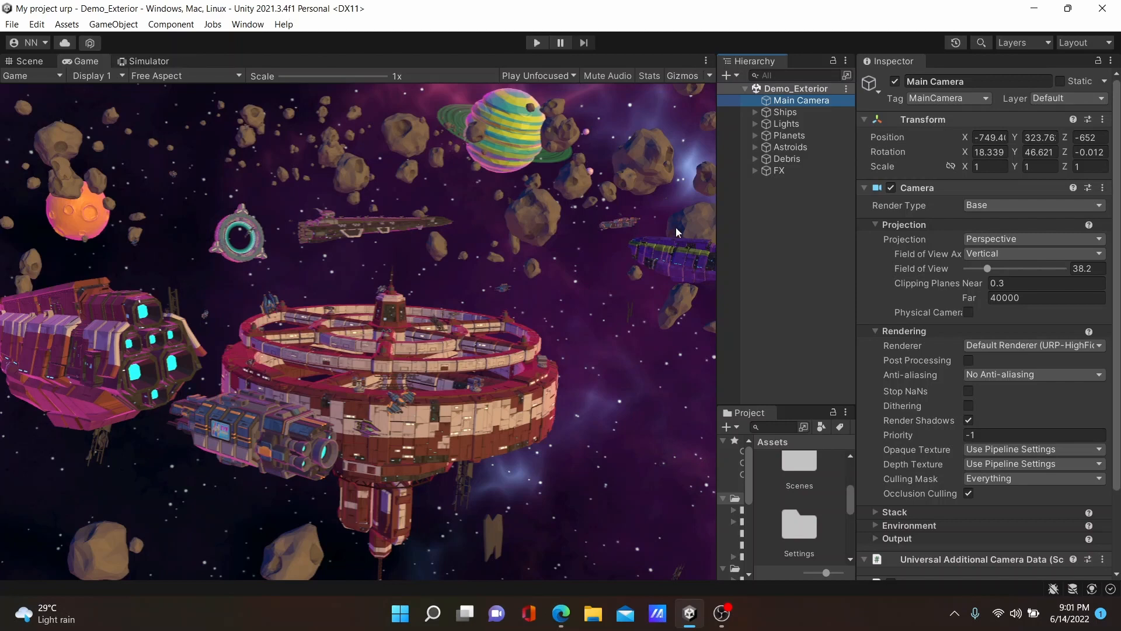
Enable Post Processing in the Main Camera's rendering settings
left_click(794, 103)
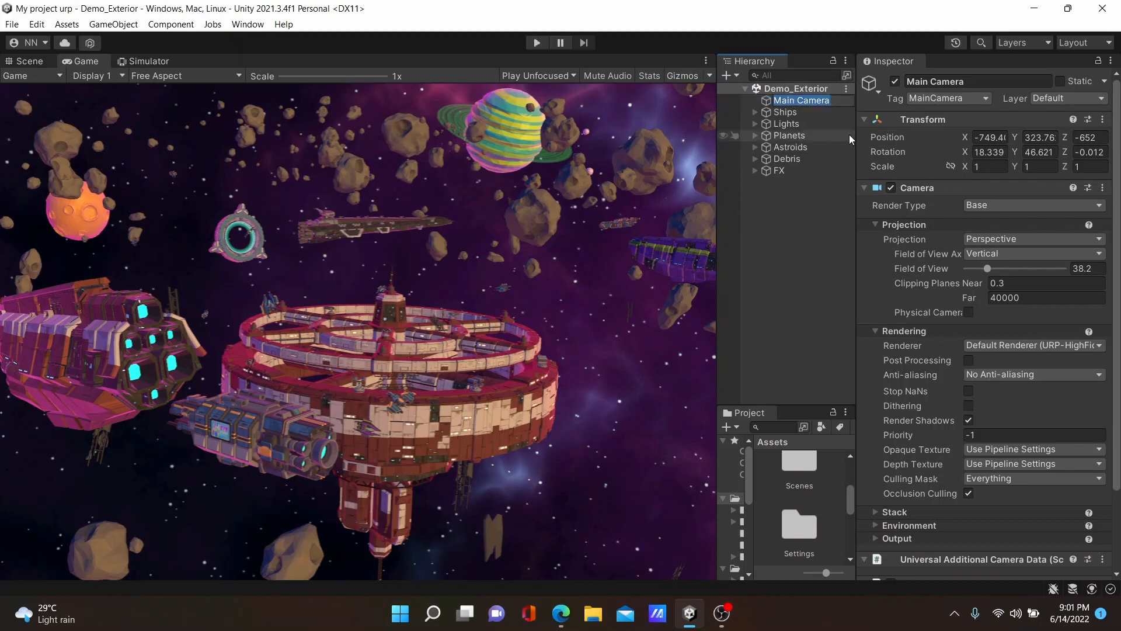
scroll(1007, 379, "down", 3)
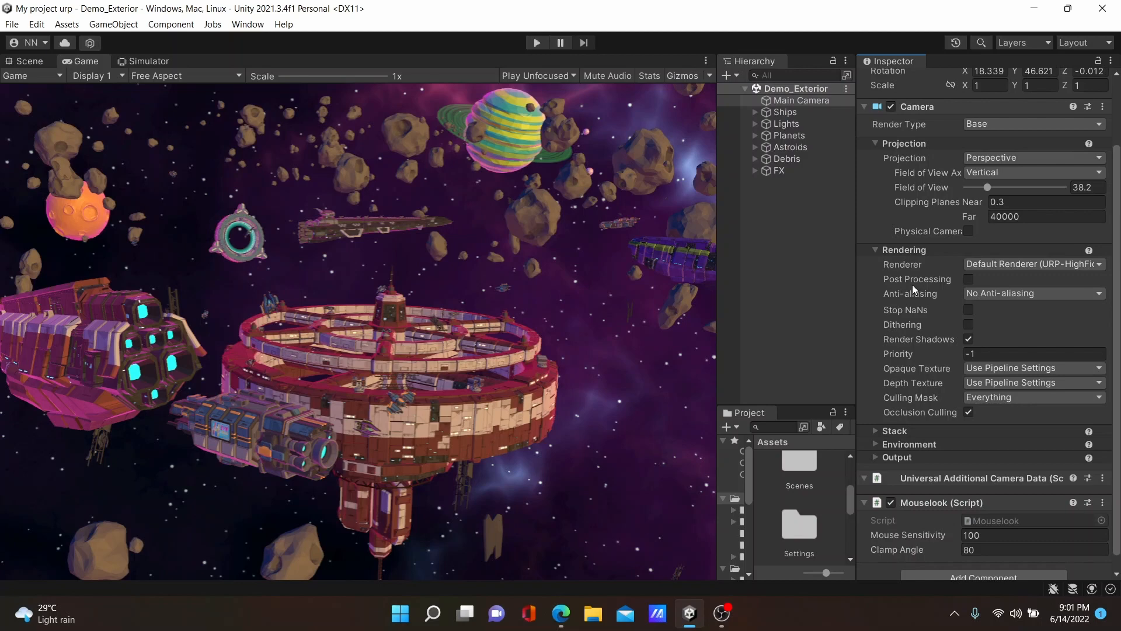
left_click(969, 280)
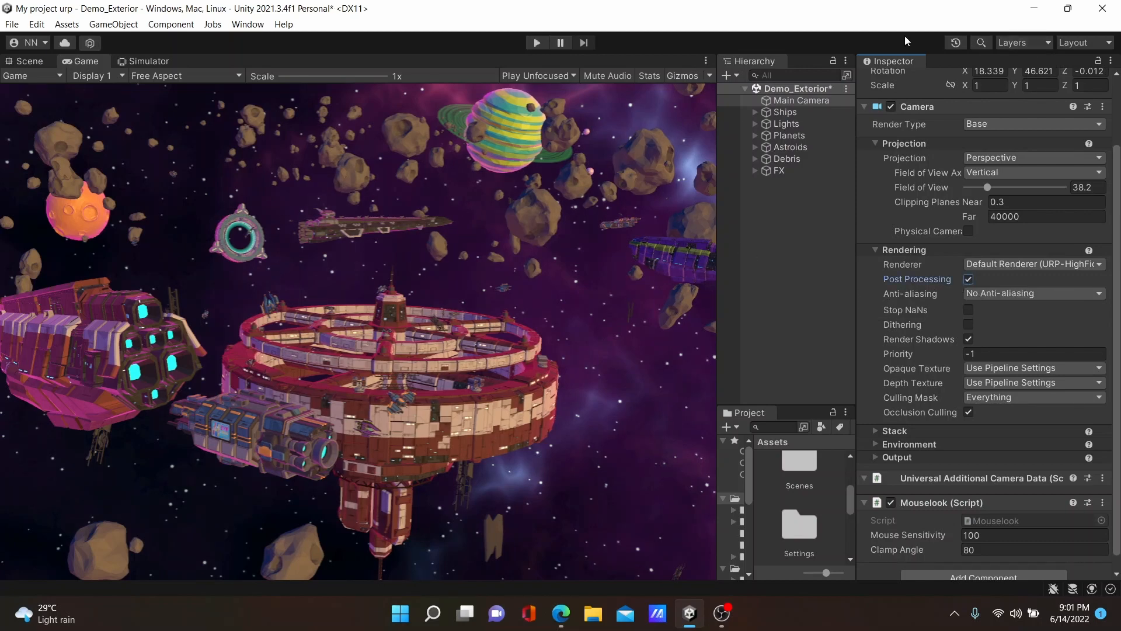
Add a Global Volume object to the scene and create a new volume profile for it
left_click(814, 200)
right_click(771, 213)
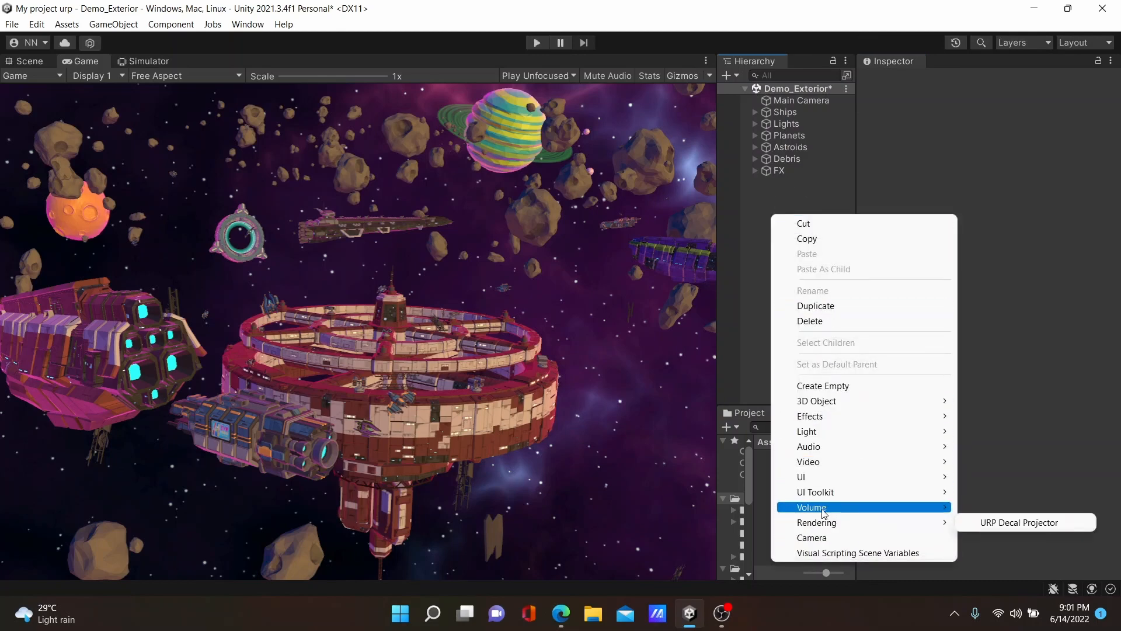
mouse_move(935, 508)
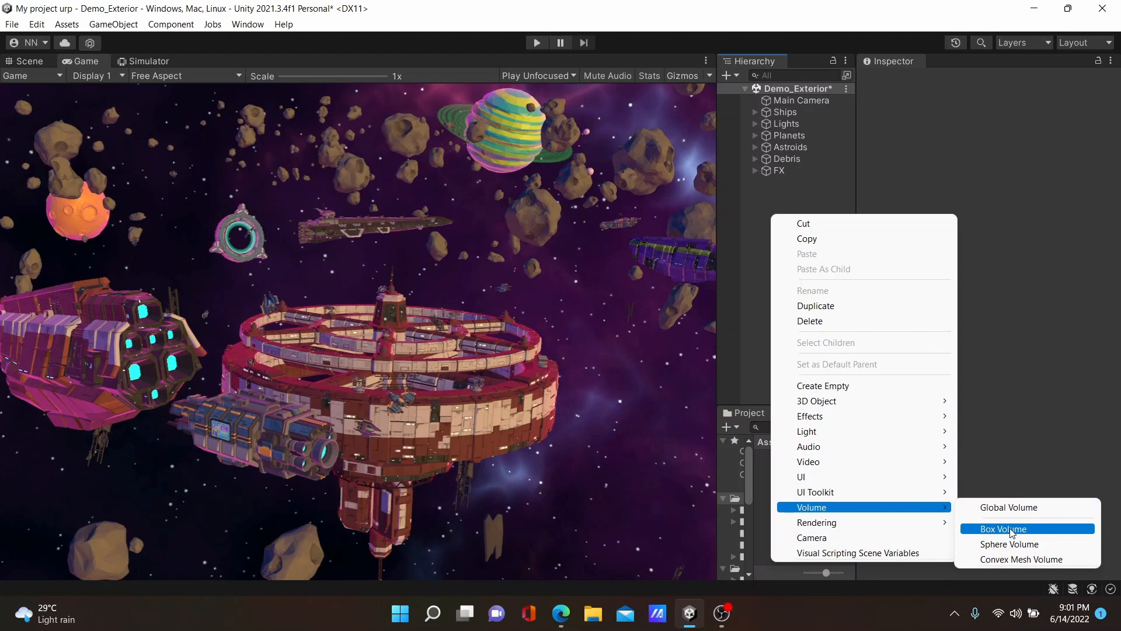
left_click(1007, 509)
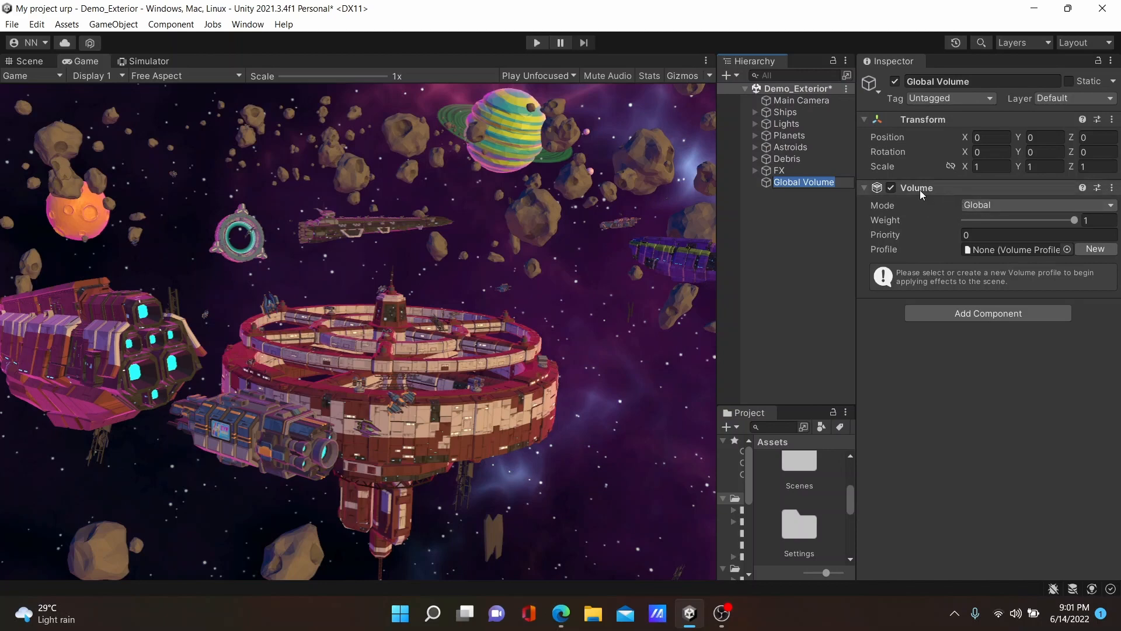
left_click(1090, 251)
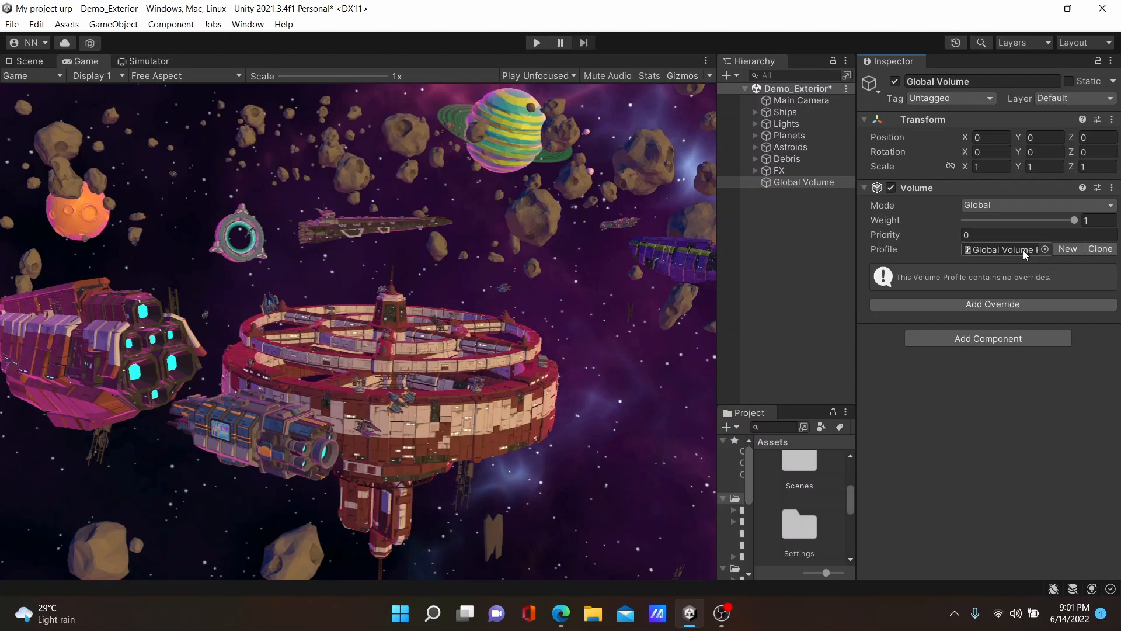
Add a Color Adjustments override to the Global Volume and enable all of its settings
left_click(941, 305)
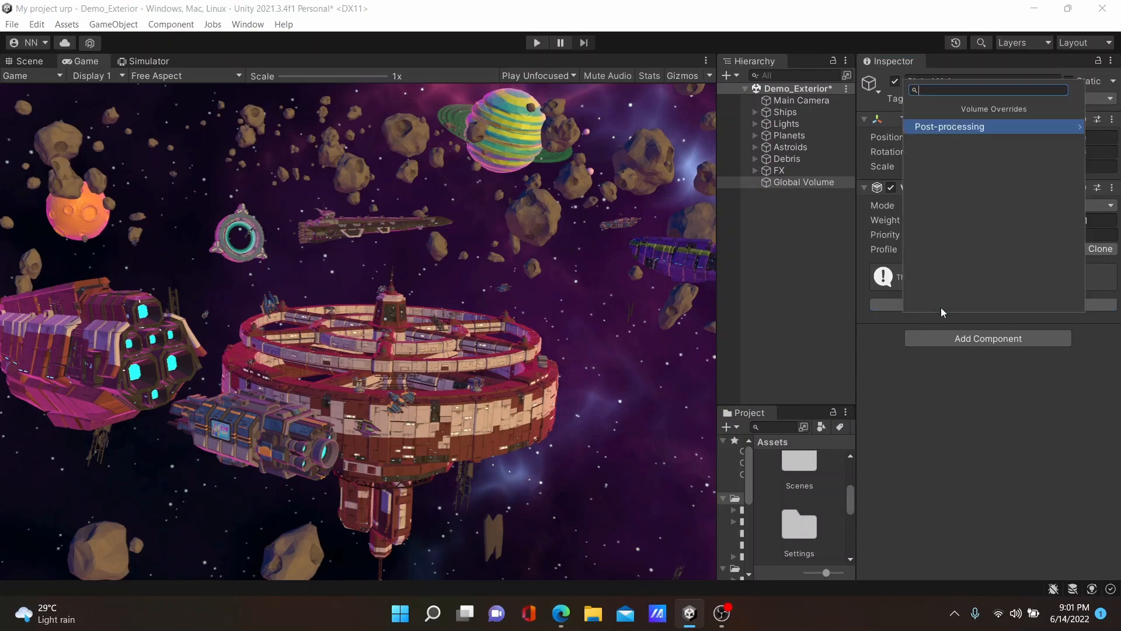
left_click(927, 129)
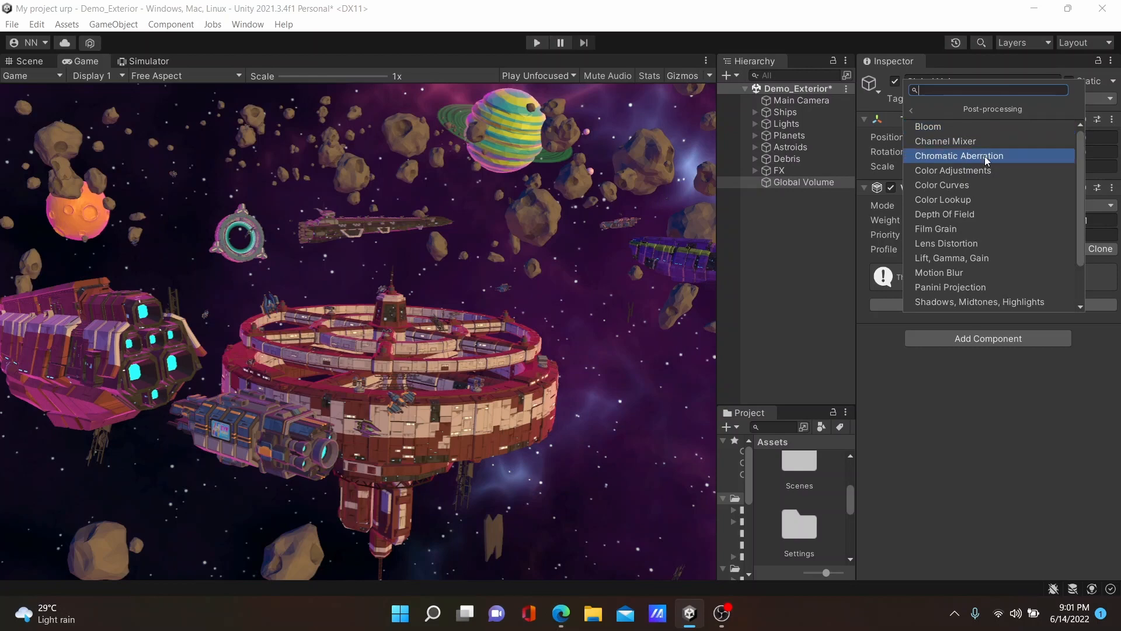
left_click(1015, 176)
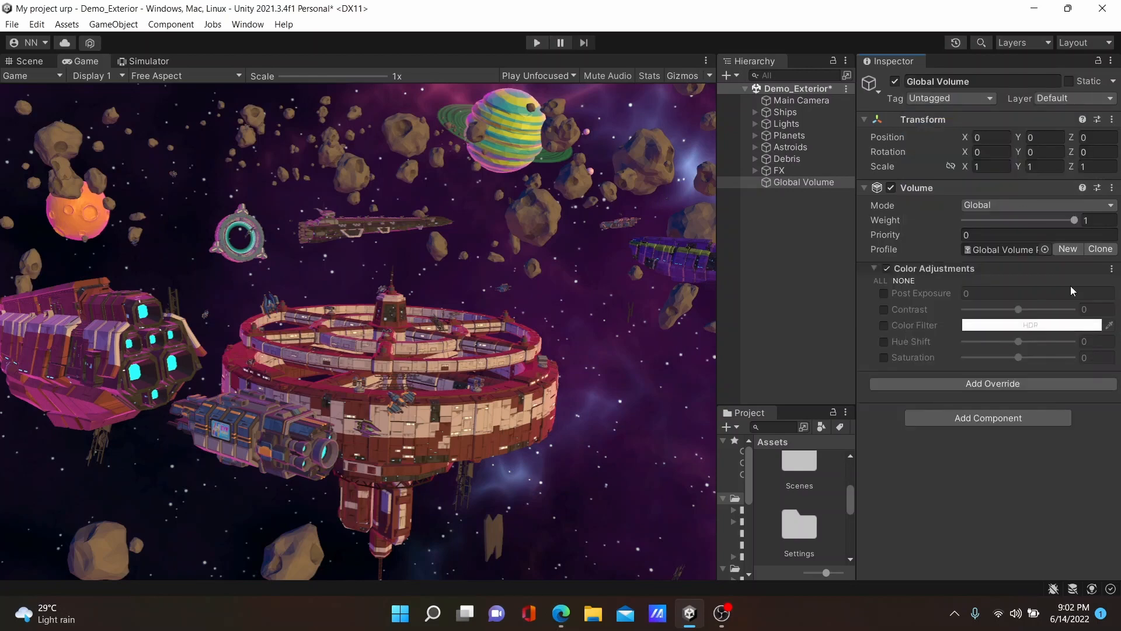
left_click(878, 282)
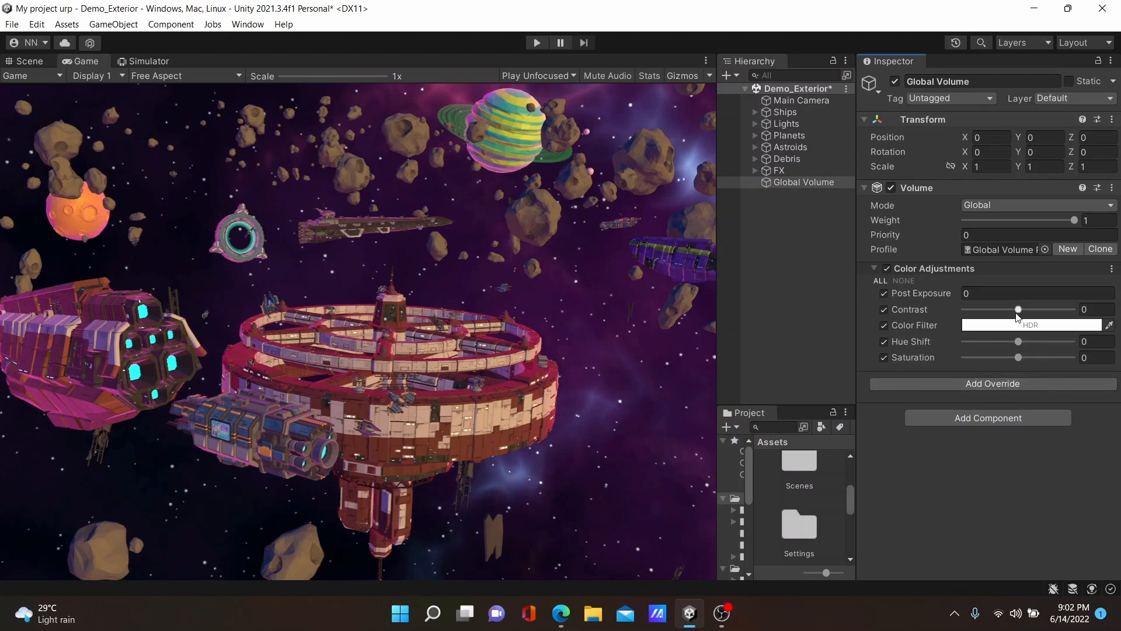
Set the Color Adjustments contrast to 42 and saturation to 35, undoing a trial hue shift of 180
left_click_drag(1018, 310, 1041, 315)
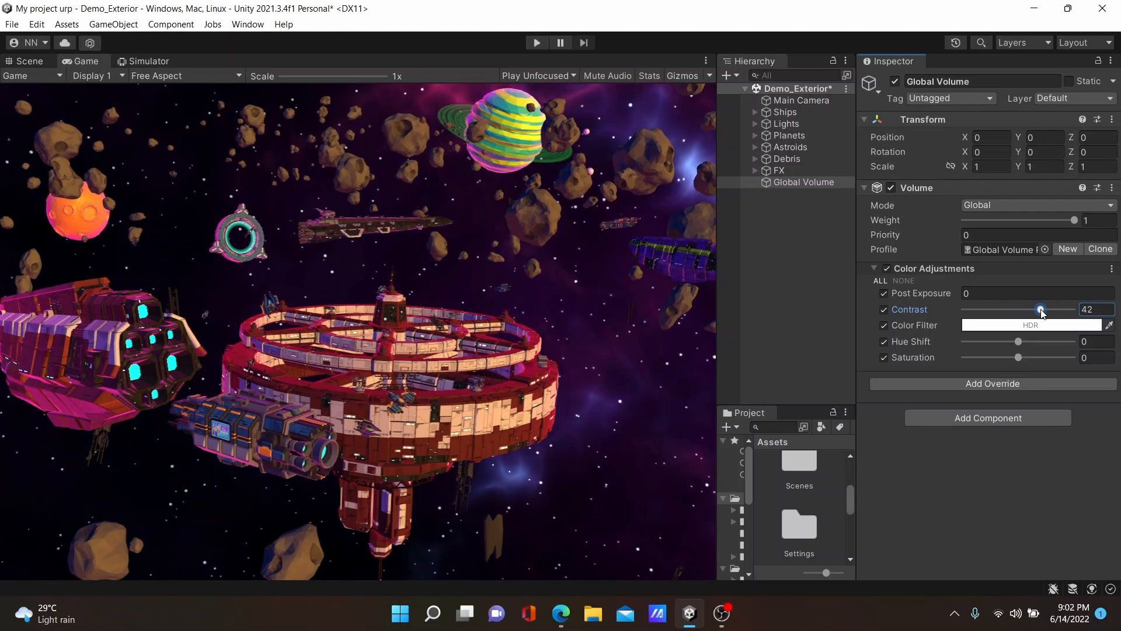
left_click(1018, 358)
left_click_drag(1019, 358, 1078, 342)
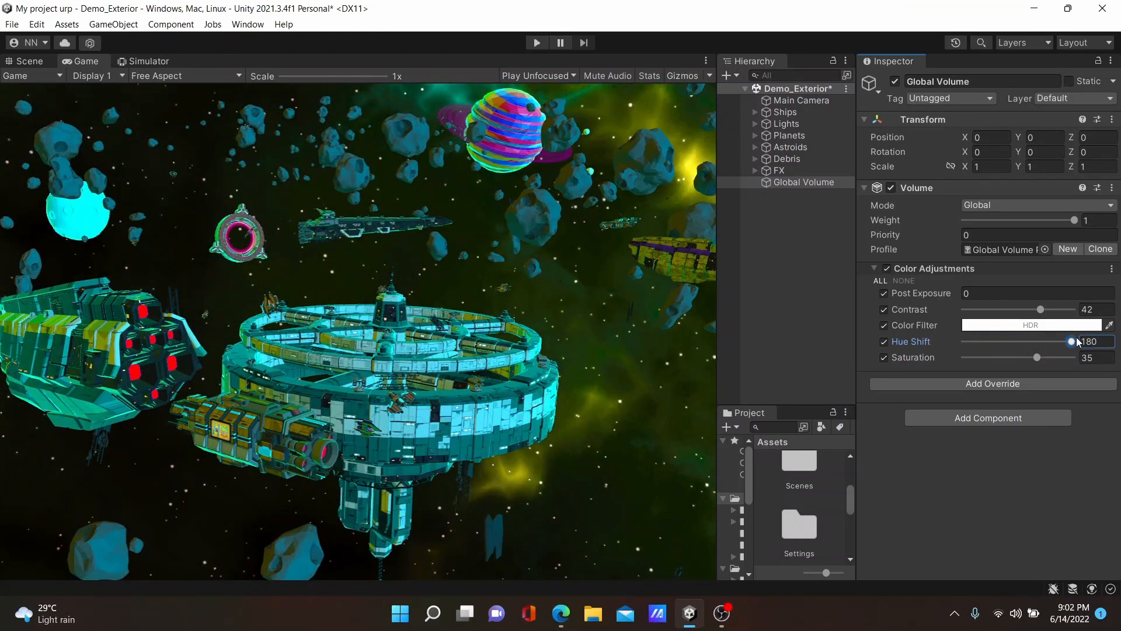
key("ctrl+z")
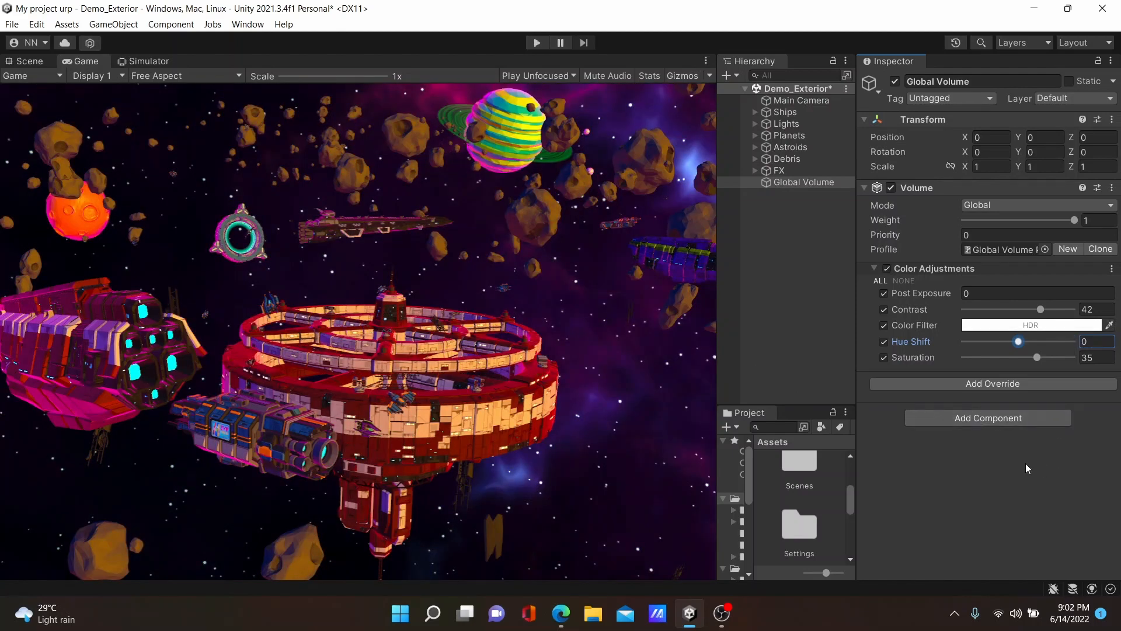
Add a Bloom override to the Global Volume and enable all of its settings
left_click(987, 384)
left_click(964, 210)
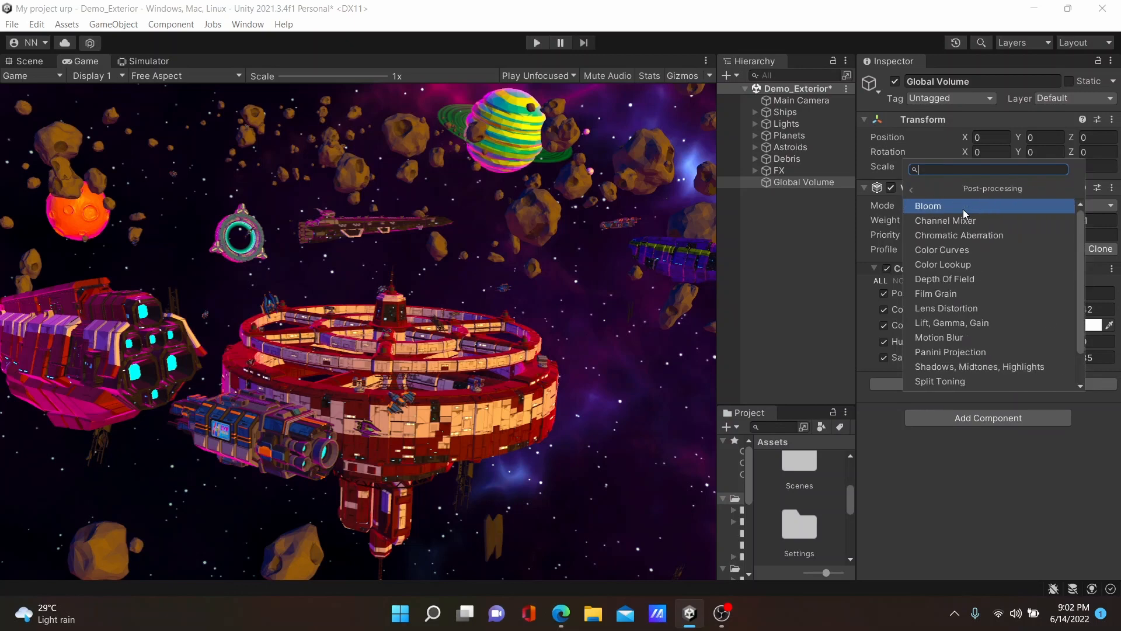
left_click(963, 207)
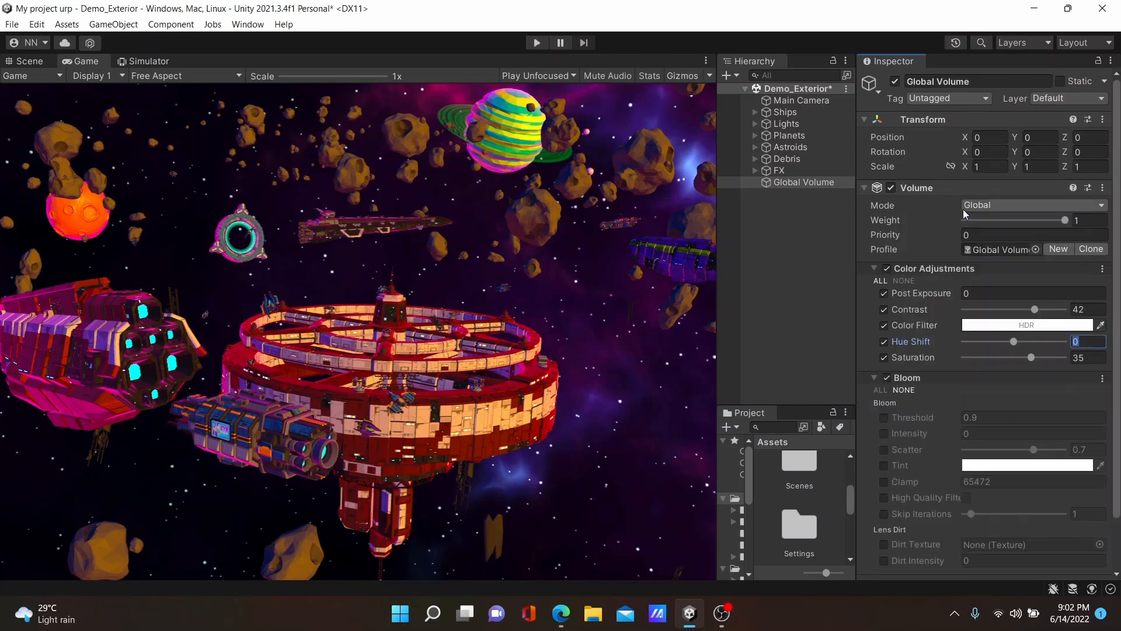
scroll(987, 292, "down", 2)
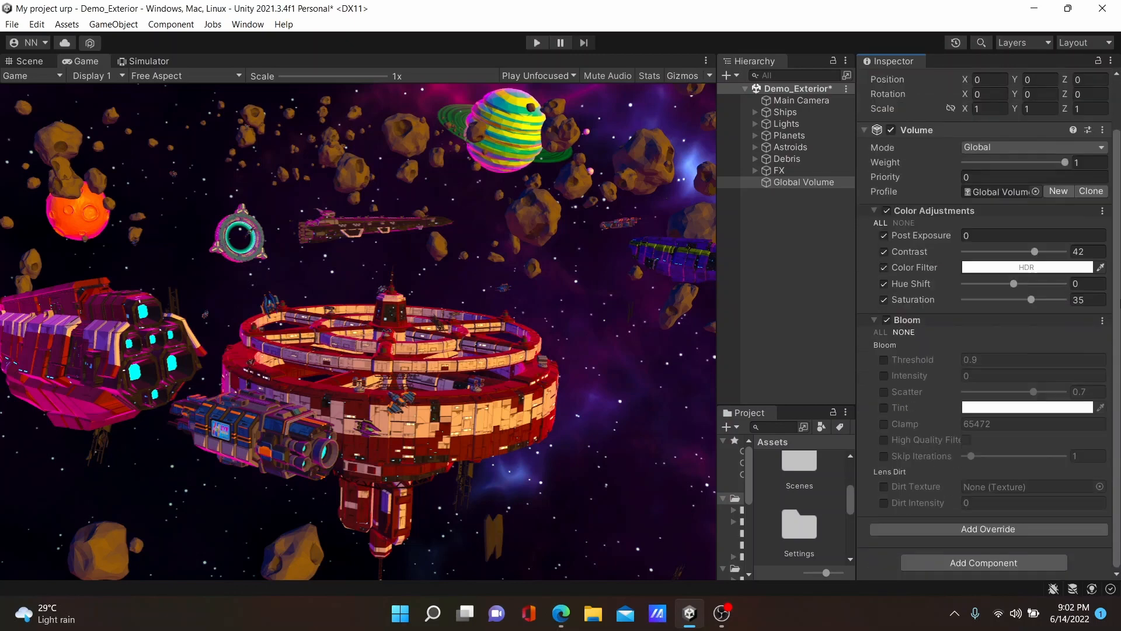
left_click(880, 332)
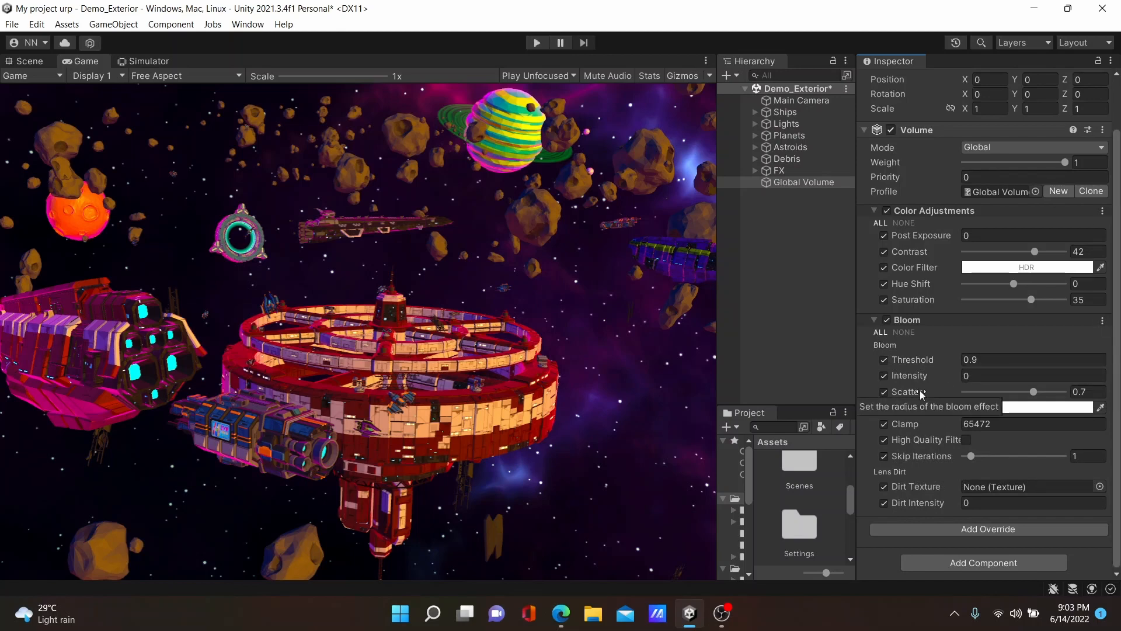
Adjust the Bloom override to an intensity of 11.6 and a scatter of 0.678
left_click_drag(920, 378, 1035, 369)
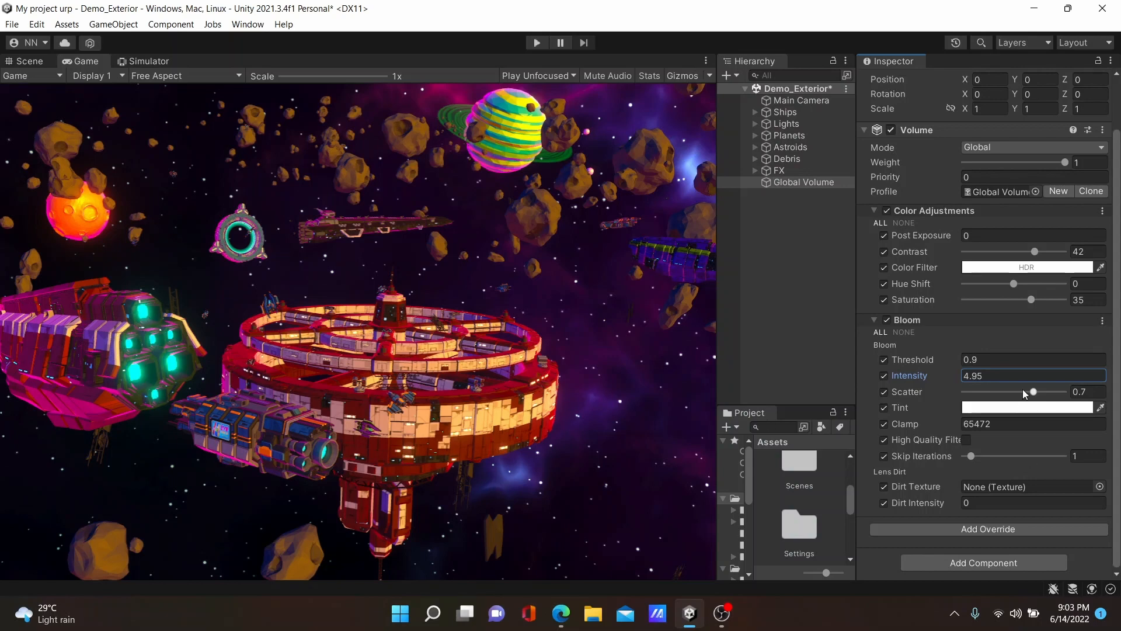
left_click_drag(1034, 392, 1032, 391)
left_click_drag(917, 378, 1016, 428)
mouse_move(1032, 392)
left_mouse_down()
mouse_move(1098, 399)
mouse_move(967, 401)
mouse_move(1033, 396)
left_mouse_up()
mouse_move(926, 377)
left_mouse_down()
mouse_move(954, 380)
mouse_move(925, 383)
left_mouse_up()
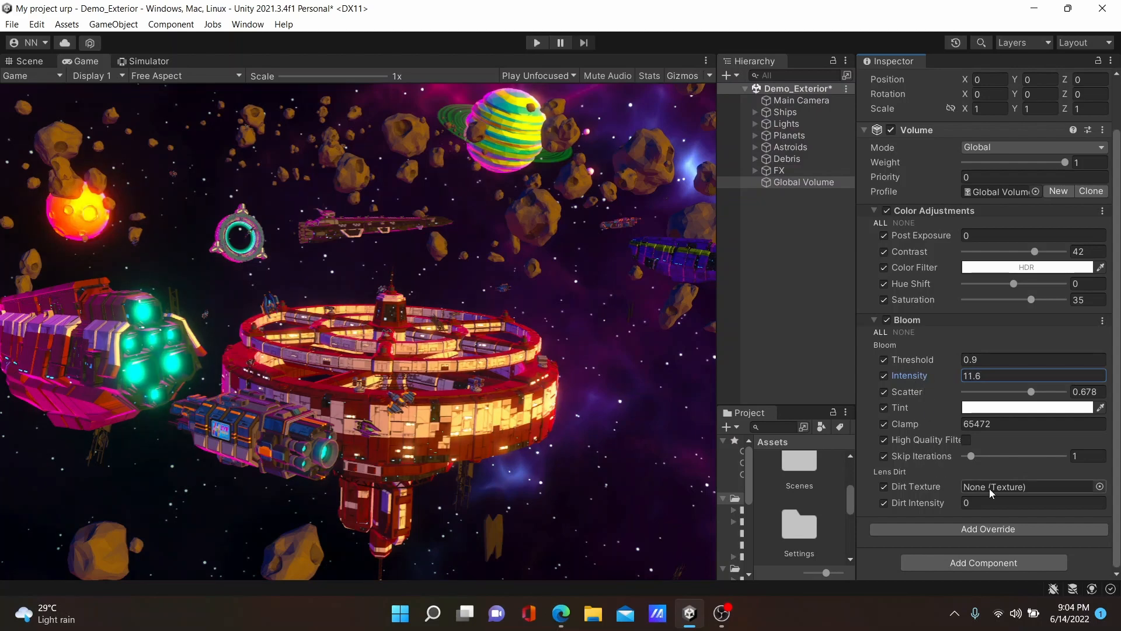
Add a Shadows, Midtones, Highlights override to the Global Volume and enable all of its settings
left_click(998, 529)
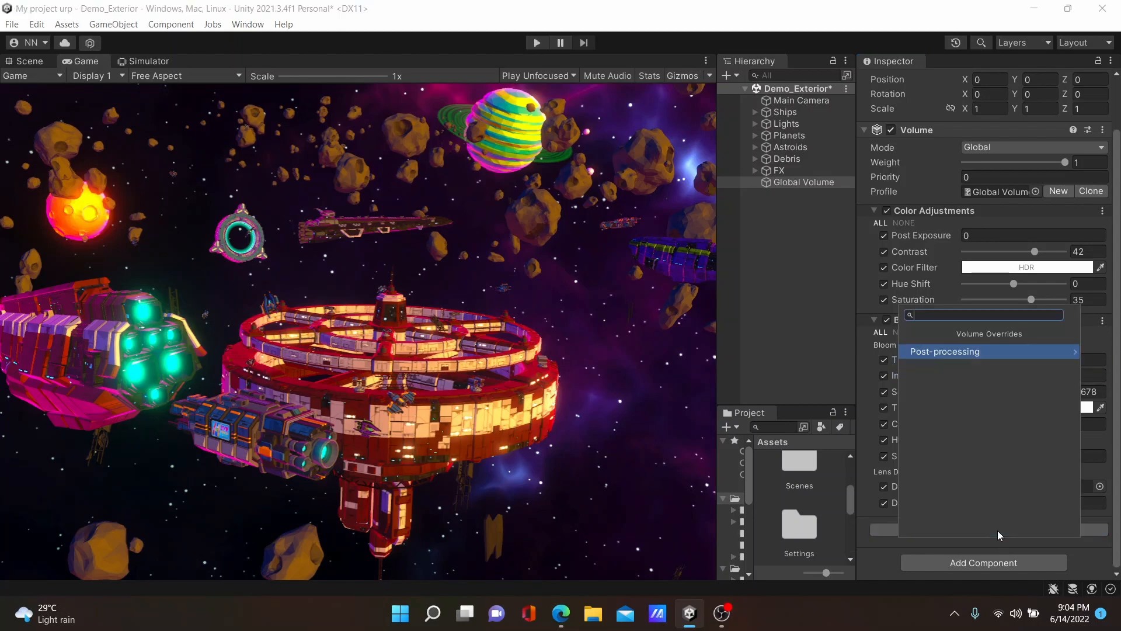
left_click(965, 352)
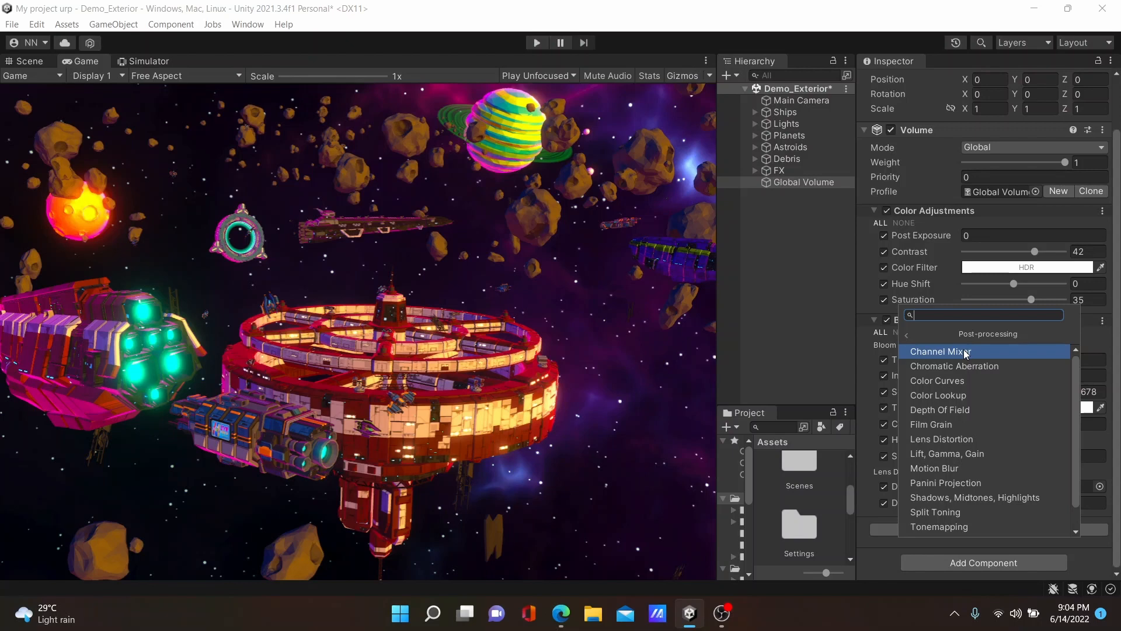
left_click(965, 498)
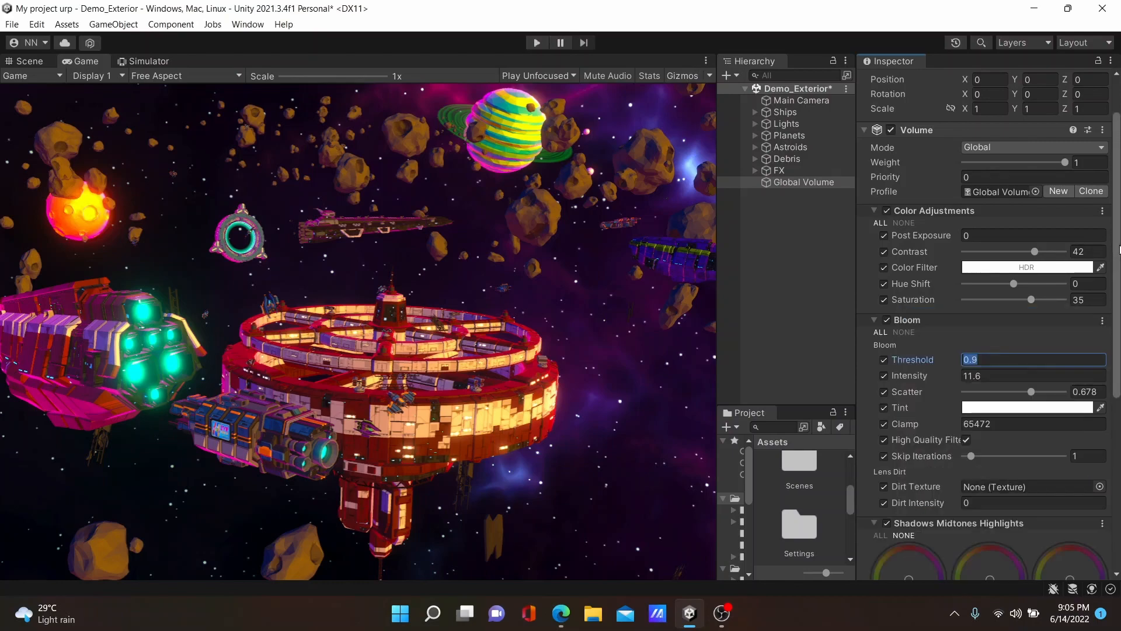
scroll(951, 336, "down", 5)
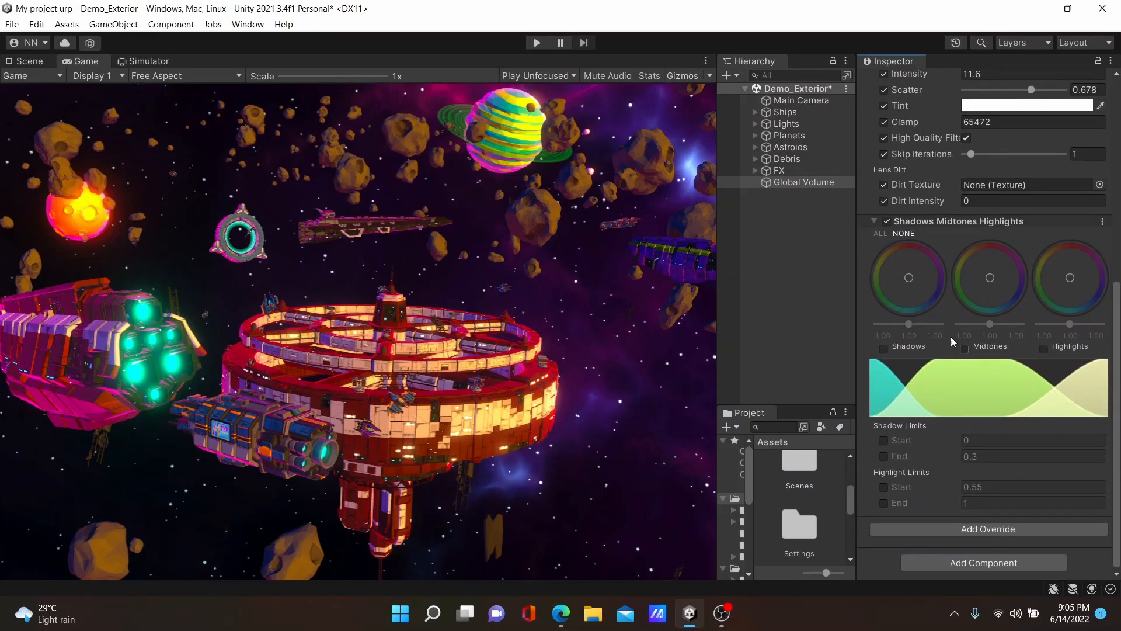
left_click(879, 234)
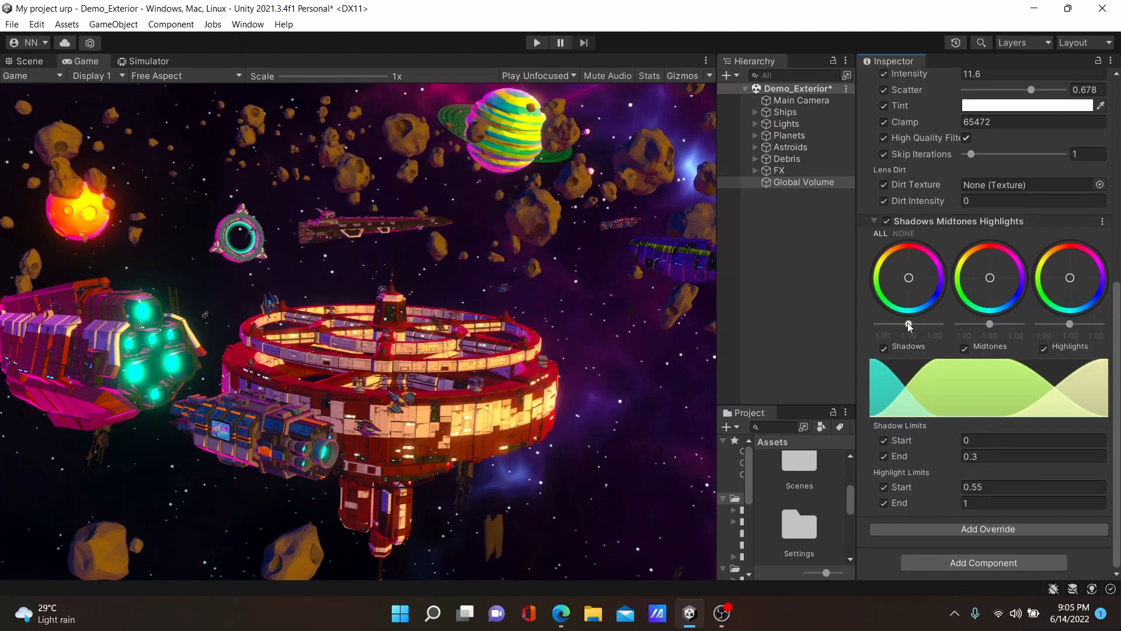
Raise the shadows to about 1.65, the midtones to about 1.28 and the highlights to about 1.37
mouse_move(910, 325)
left_mouse_down()
mouse_move(941, 325)
mouse_move(878, 328)
mouse_move(931, 324)
mouse_move(909, 328)
left_mouse_up()
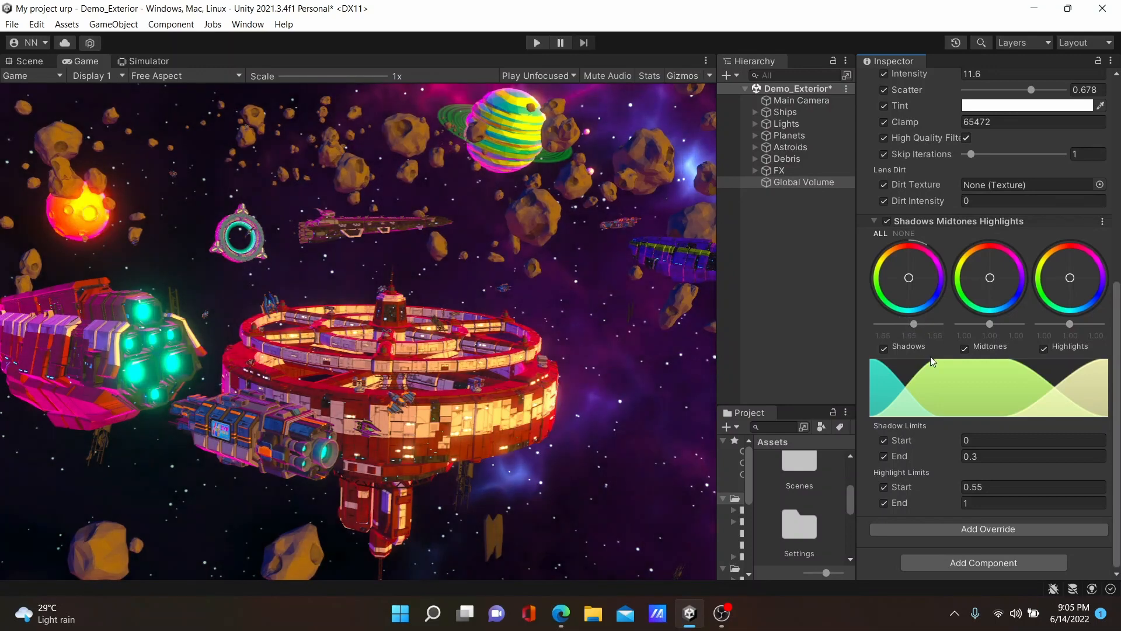
mouse_move(993, 323)
left_mouse_down()
mouse_move(1036, 323)
mouse_move(993, 325)
left_mouse_up()
left_click_drag(993, 325, 994, 324)
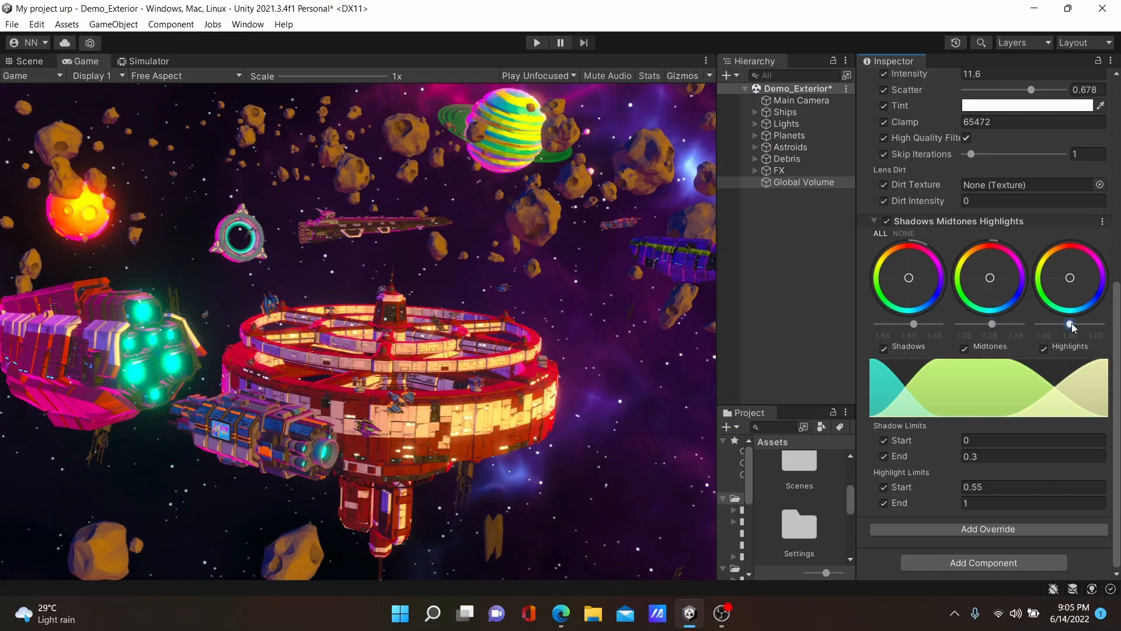
mouse_move(1071, 323)
left_mouse_down()
mouse_move(1088, 325)
mouse_move(1073, 327)
left_mouse_up()
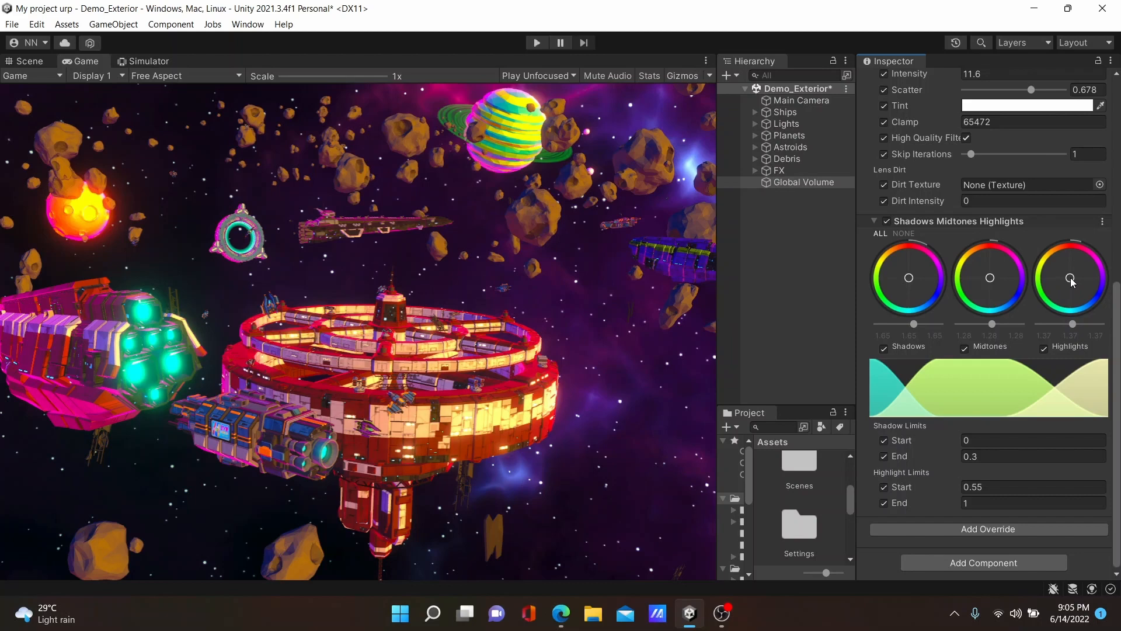
Try tints on the color wheels, return them to near neutral, and lower the highlights to about 1.17
left_click_drag(1073, 281, 1091, 172)
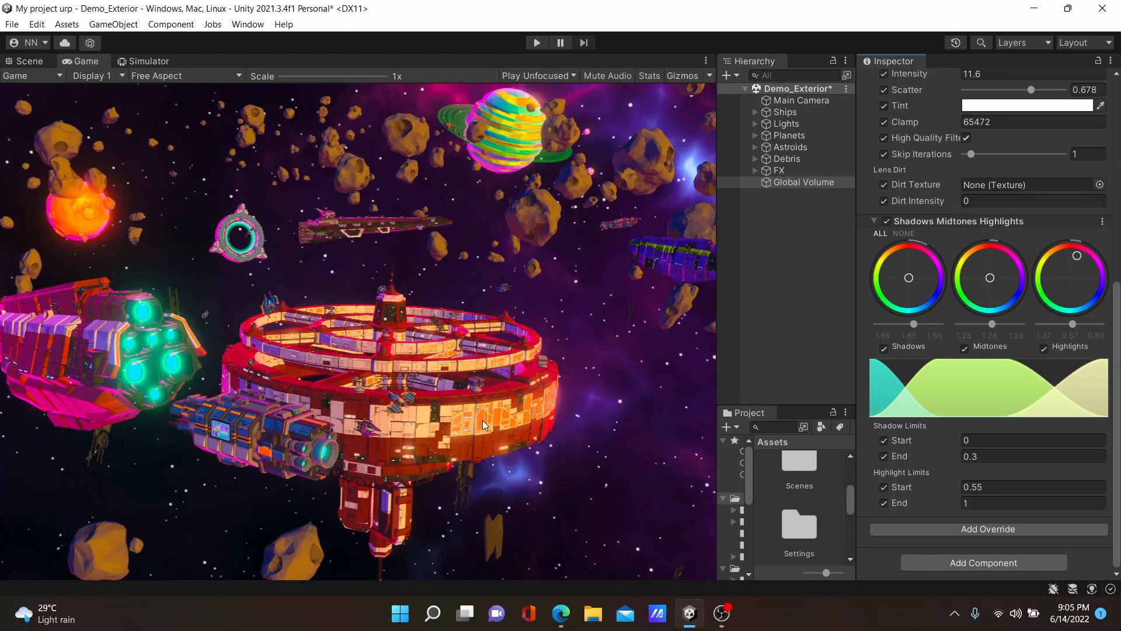
left_click_drag(1091, 295, 1054, 257)
left_click_drag(998, 296, 1120, 412)
left_click_drag(1086, 287, 1047, 258)
left_click_drag(924, 255, 1042, 367)
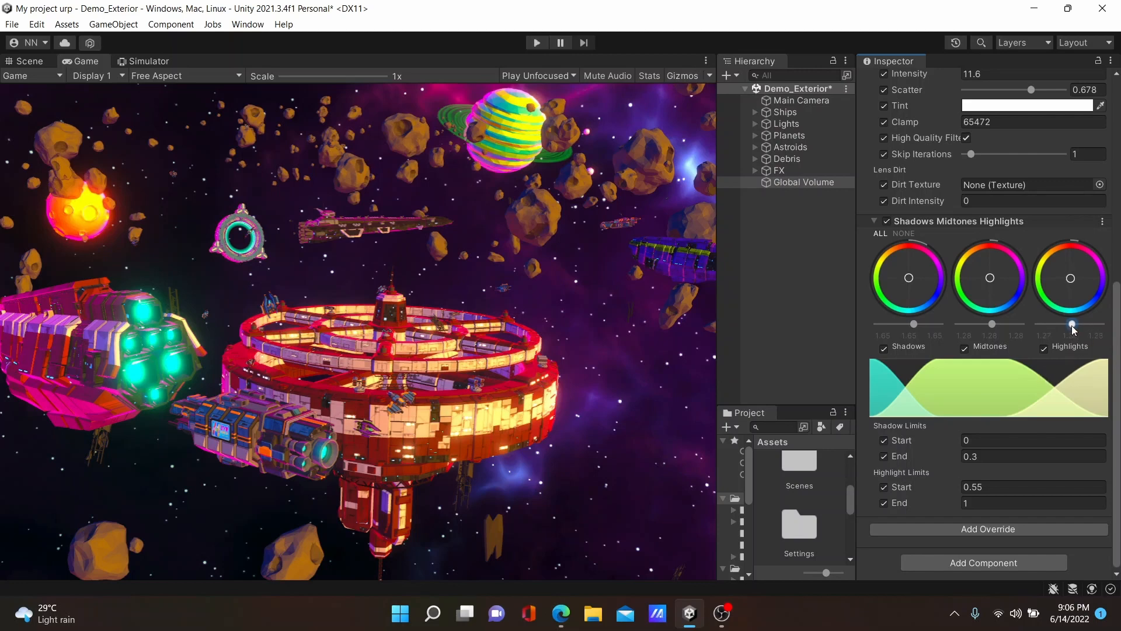
left_click_drag(1072, 325, 1071, 325)
Add a Depth Of Field override to the Global Volume and enable all of its settings
left_click(980, 529)
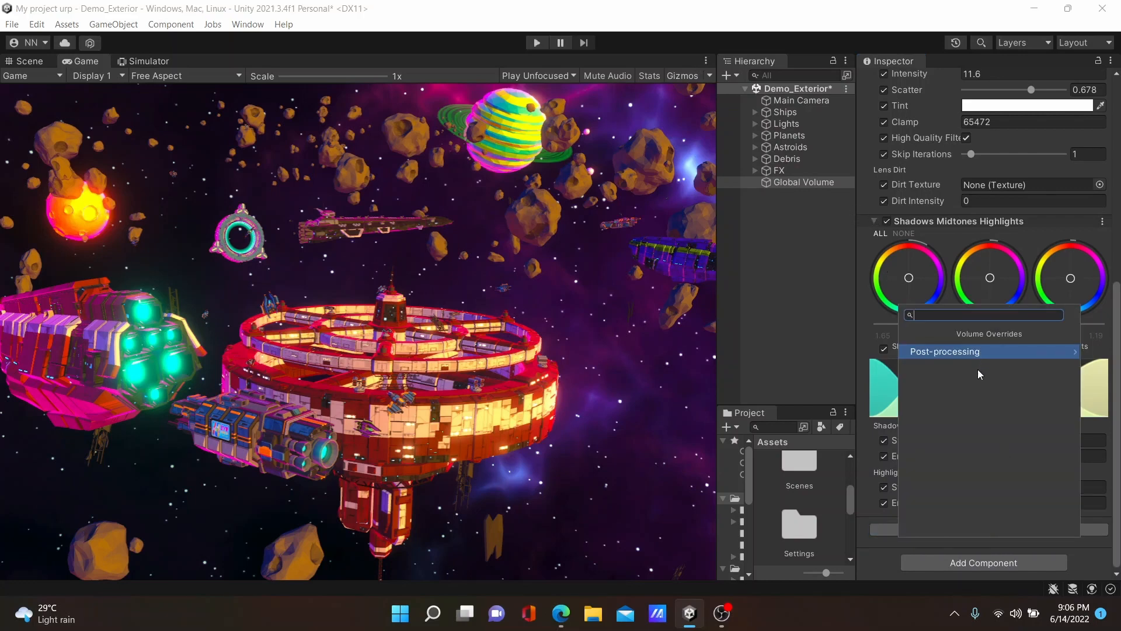
left_click(957, 354)
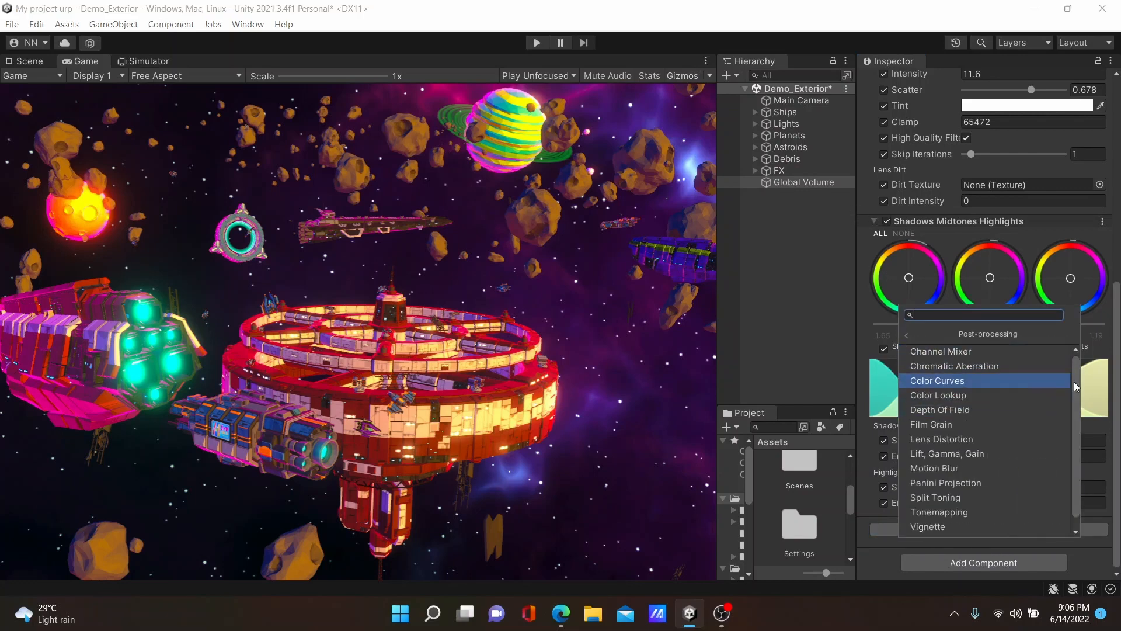
scroll(1075, 381, "down", 1)
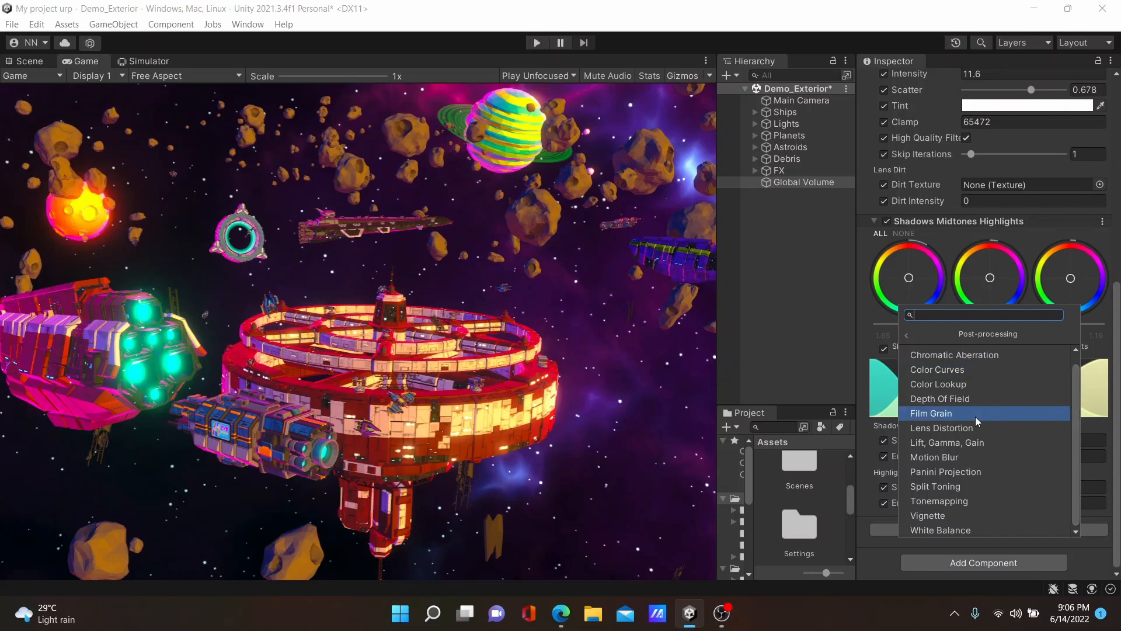
left_click(948, 396)
scroll(967, 549, "down", 2)
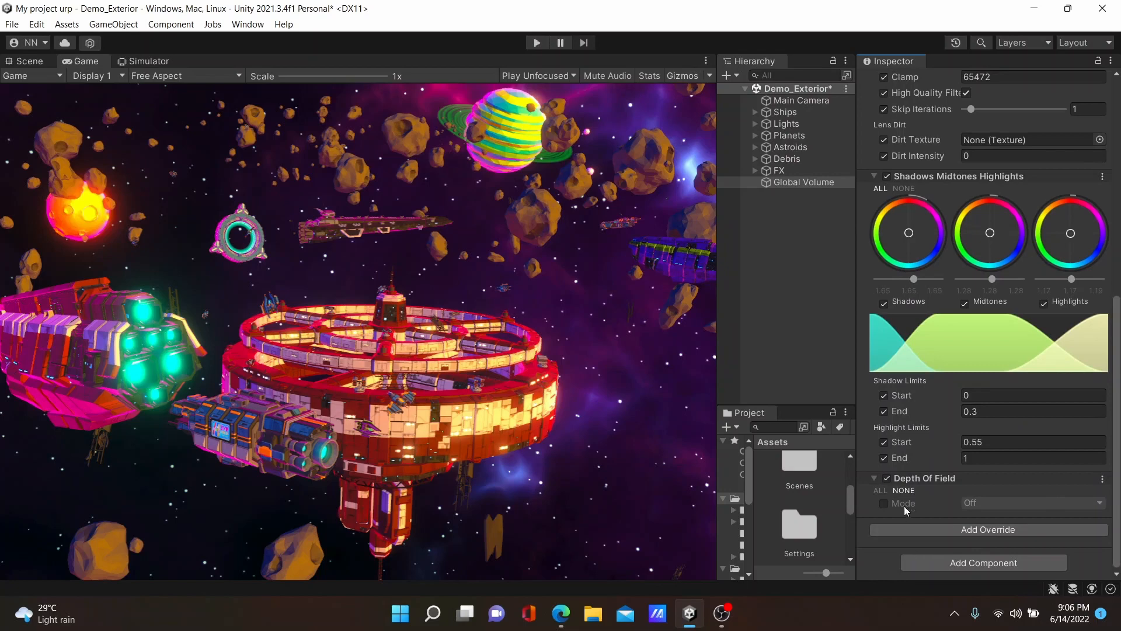
left_click(882, 492)
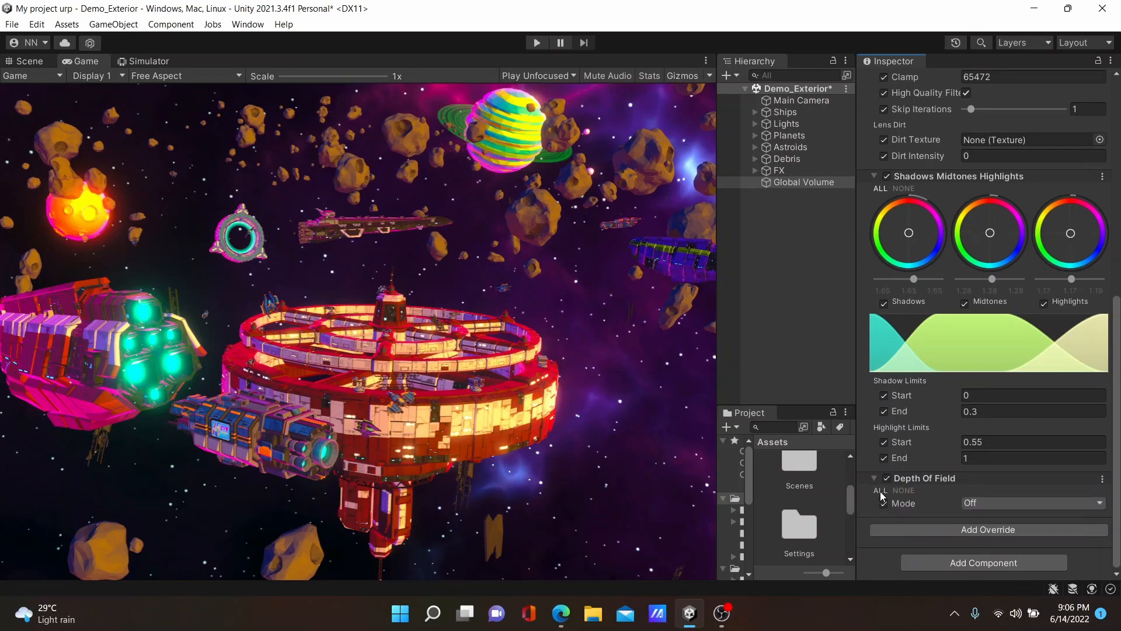
Set the Depth Of Field mode to Bokeh and keep that mode
left_click(1002, 505)
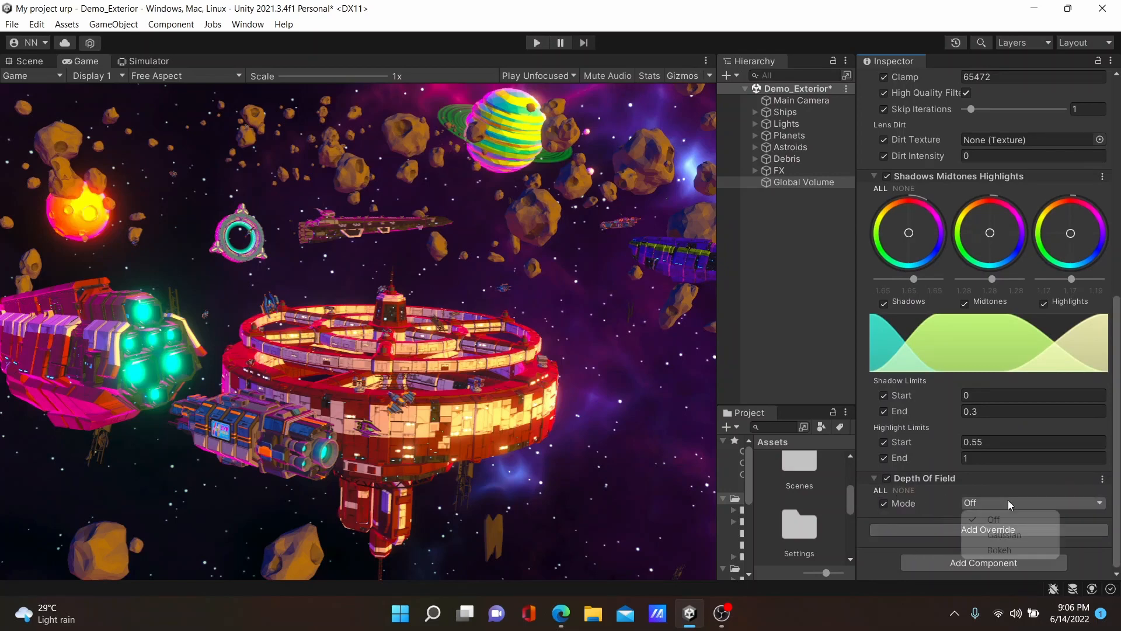
left_click(1016, 549)
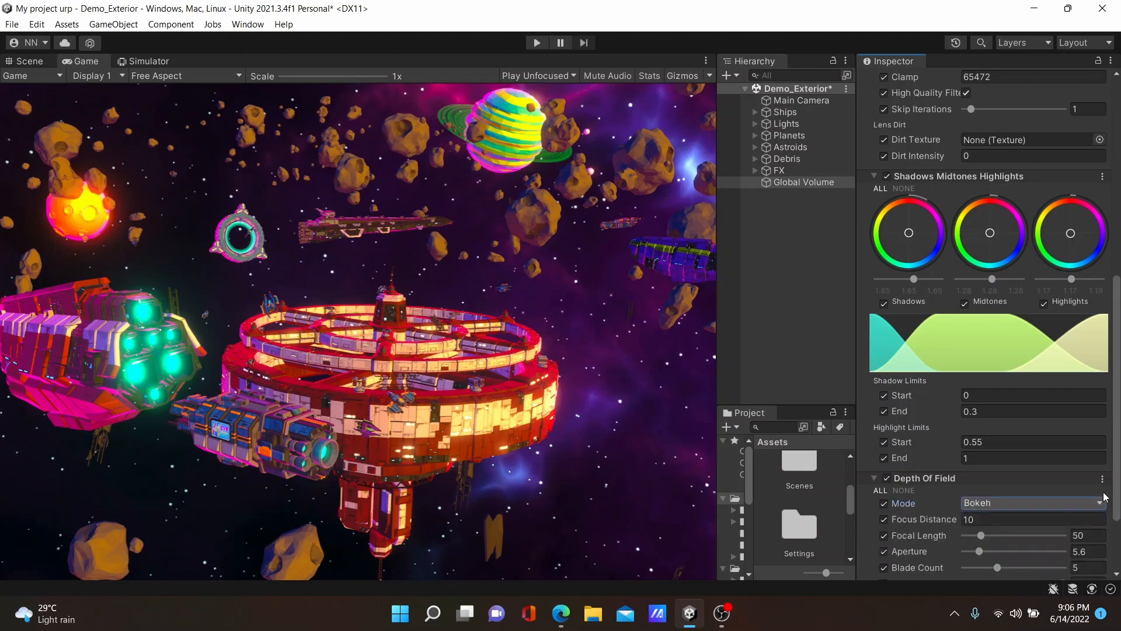
scroll(1018, 526, "down", 4)
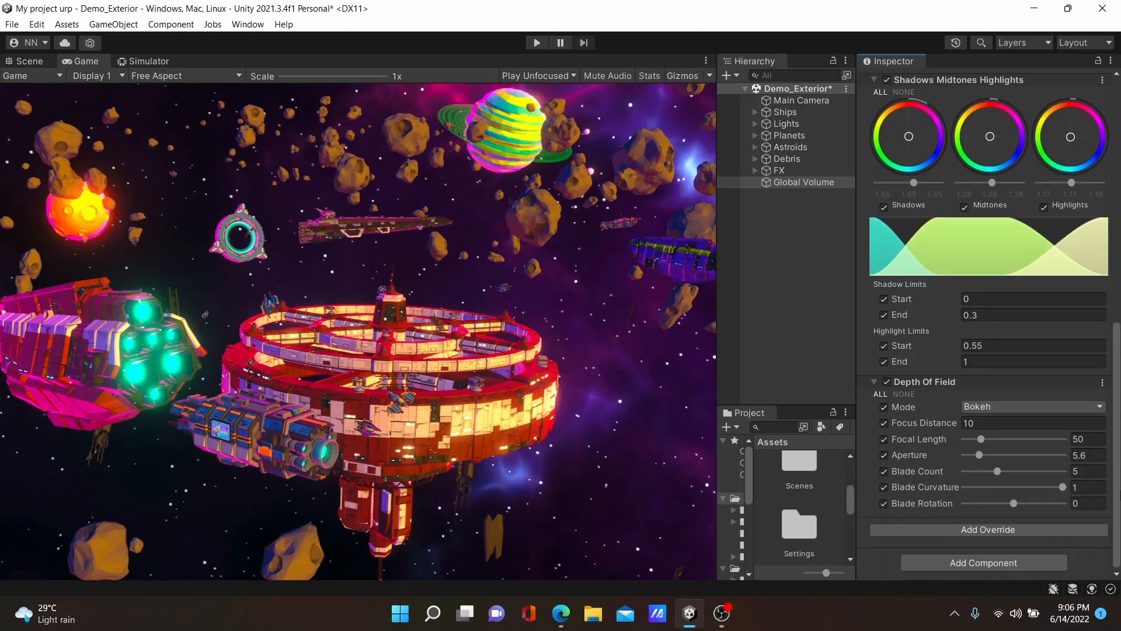
left_click(979, 408)
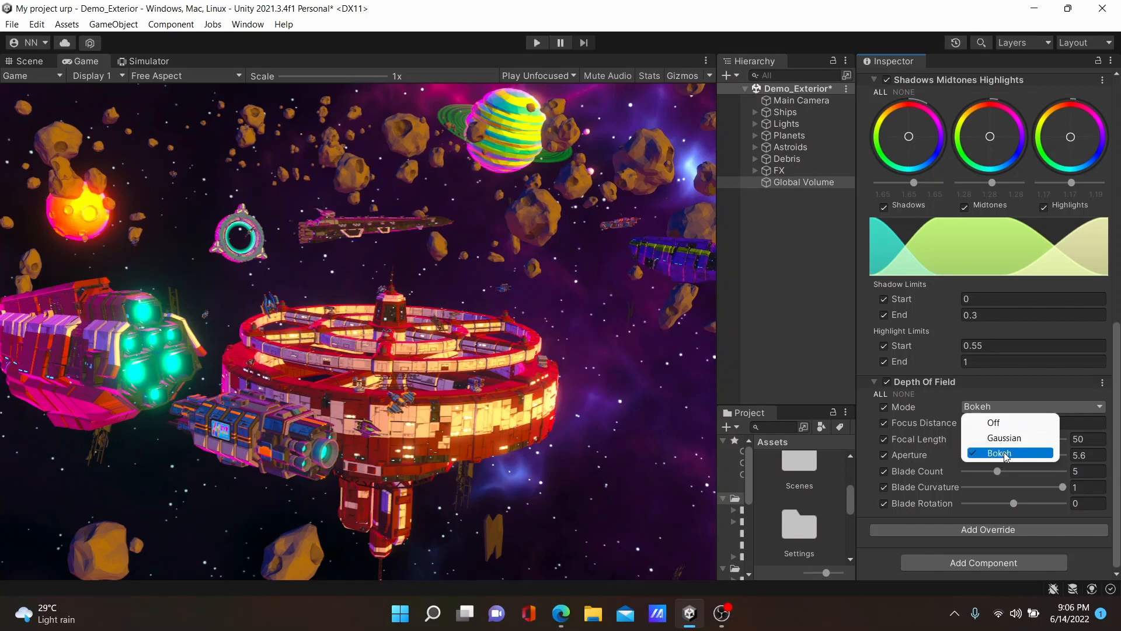
left_click(982, 408)
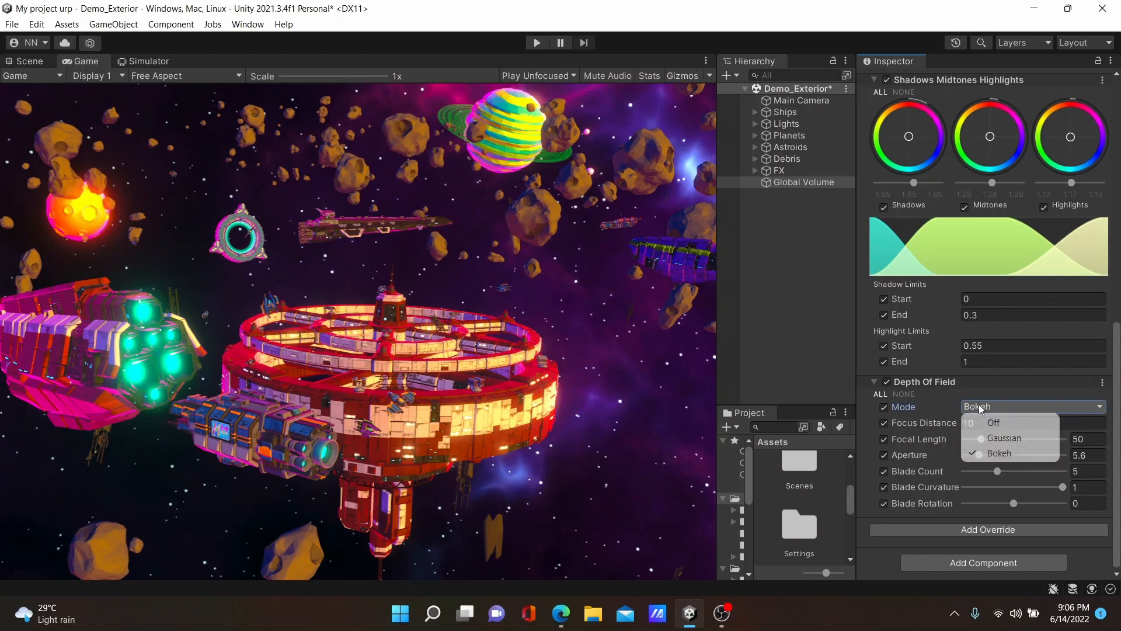
left_click(981, 407)
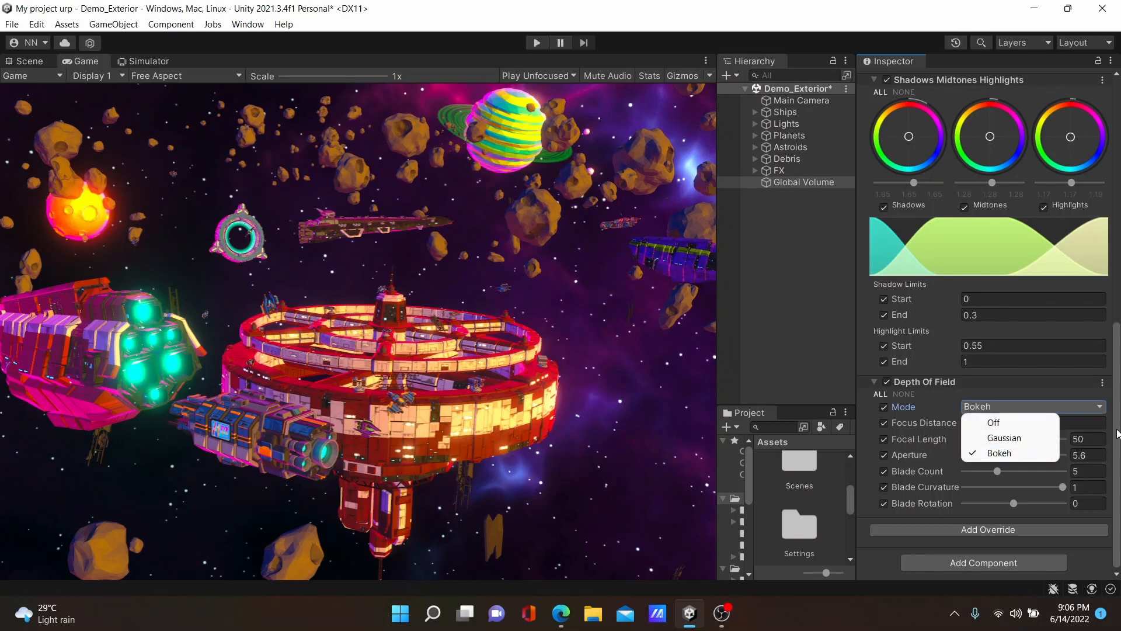
left_click(883, 515)
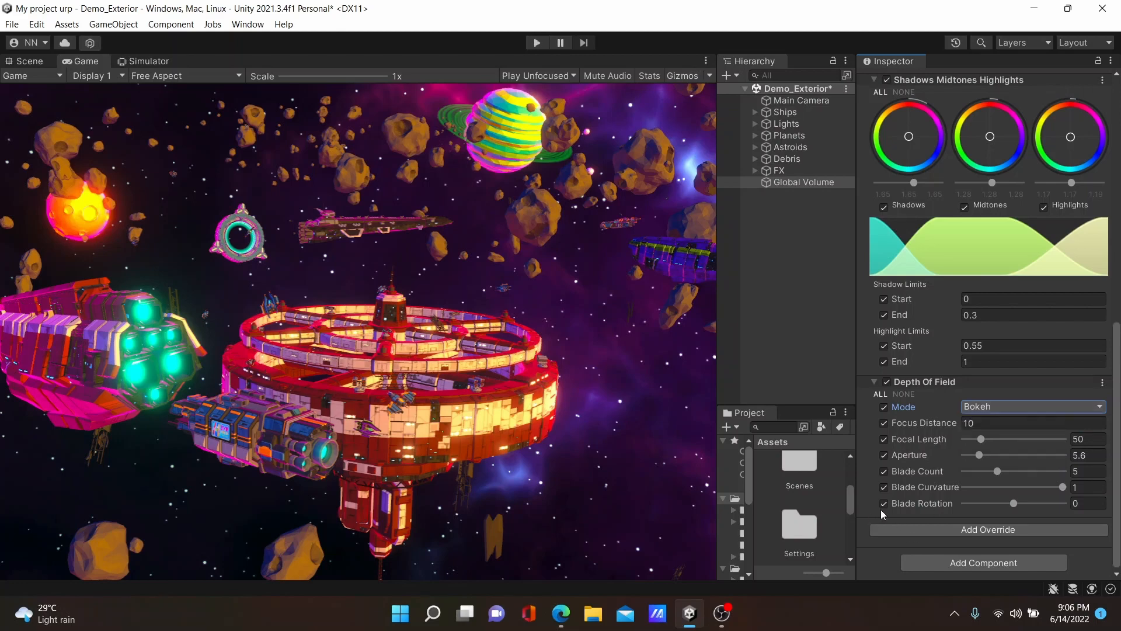
Try a shorter Depth Of Field focus distance, return it to 10, and raise the focal length to about 103
left_click(918, 422)
left_click_drag(918, 422, 559, 431)
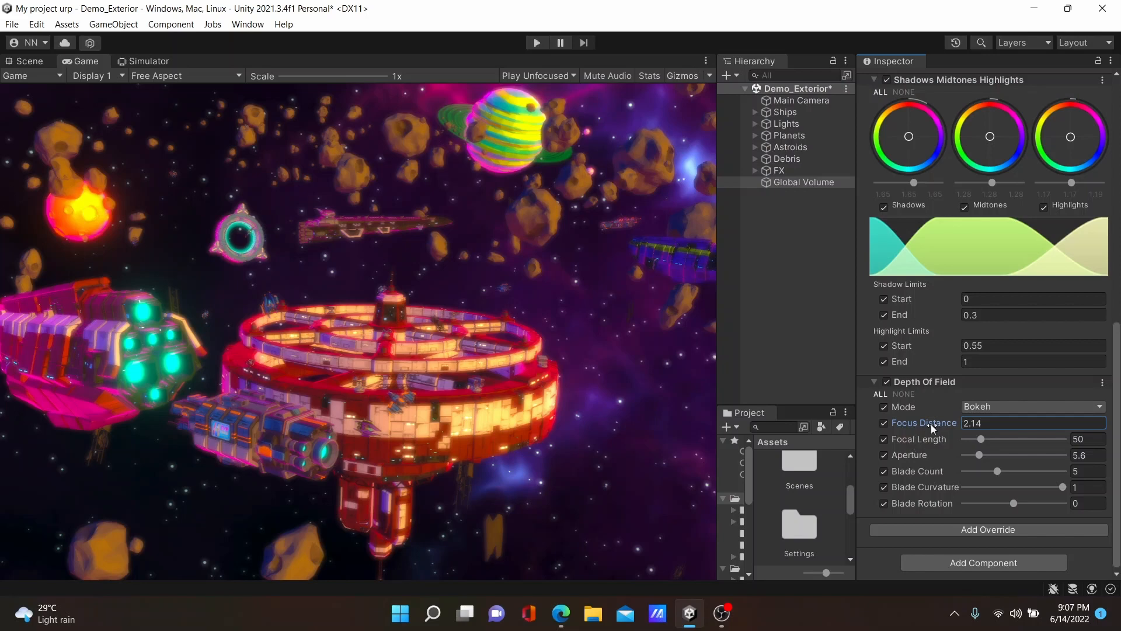
left_click_drag(931, 424, 1001, 439)
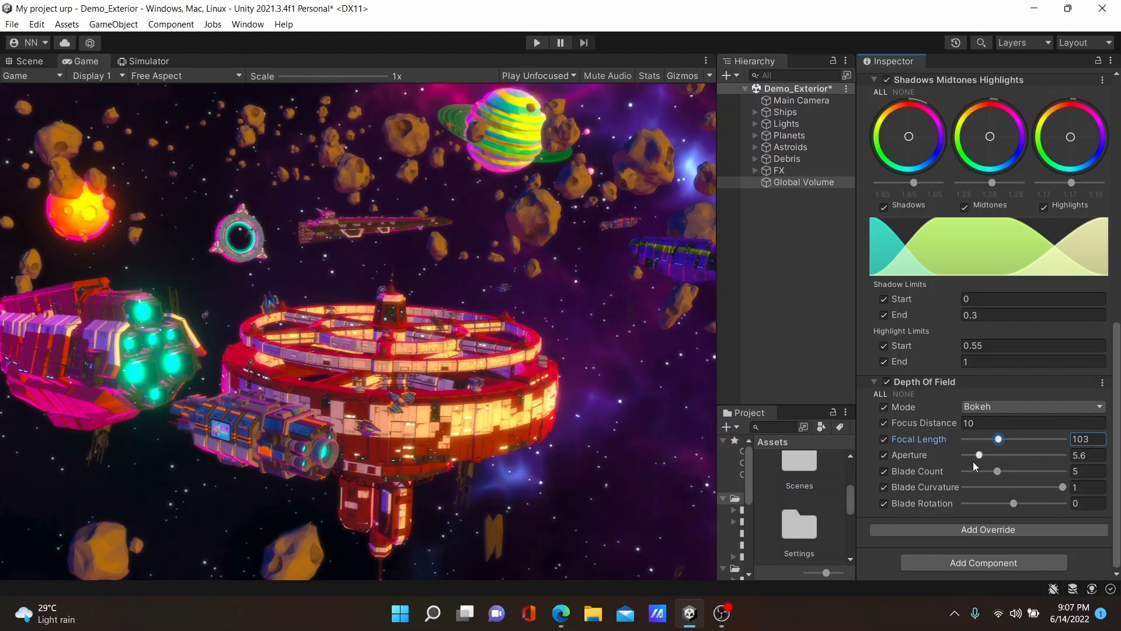
left_click(988, 533)
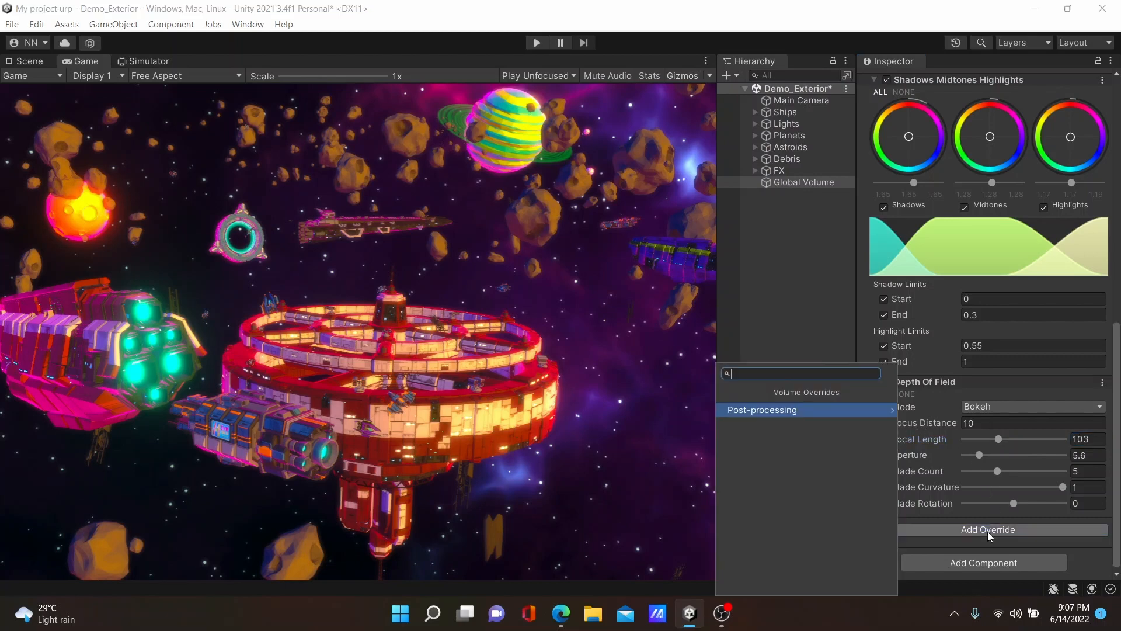
Preview the scene in Play mode, disable the Global Volume during playback to compare the look, and stop playback
key("ctrl+p")
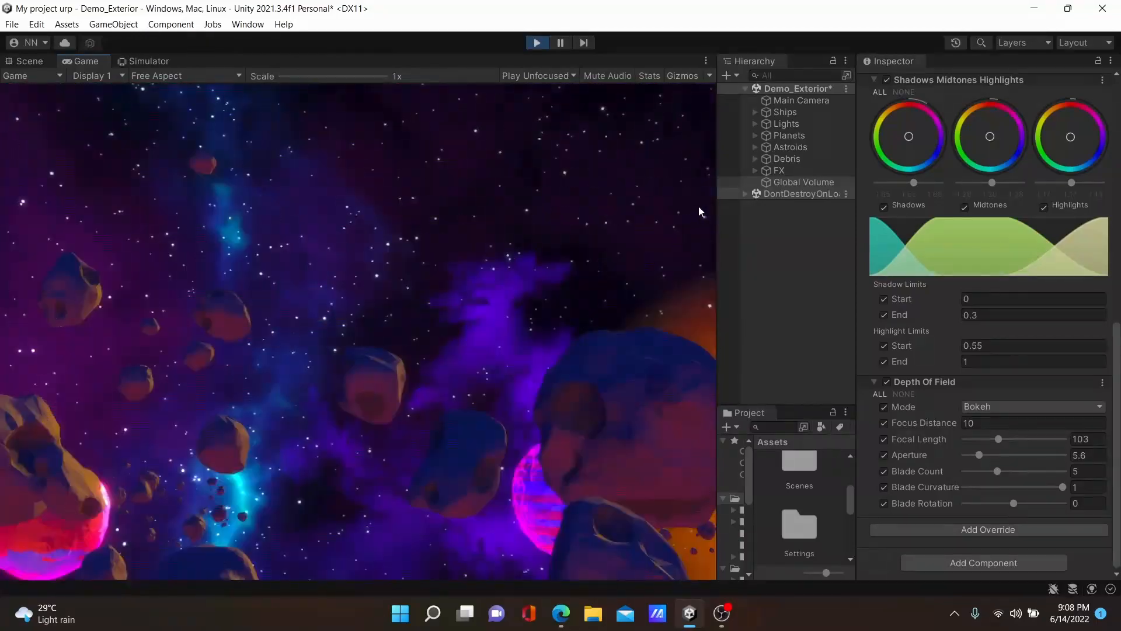
left_click(783, 183)
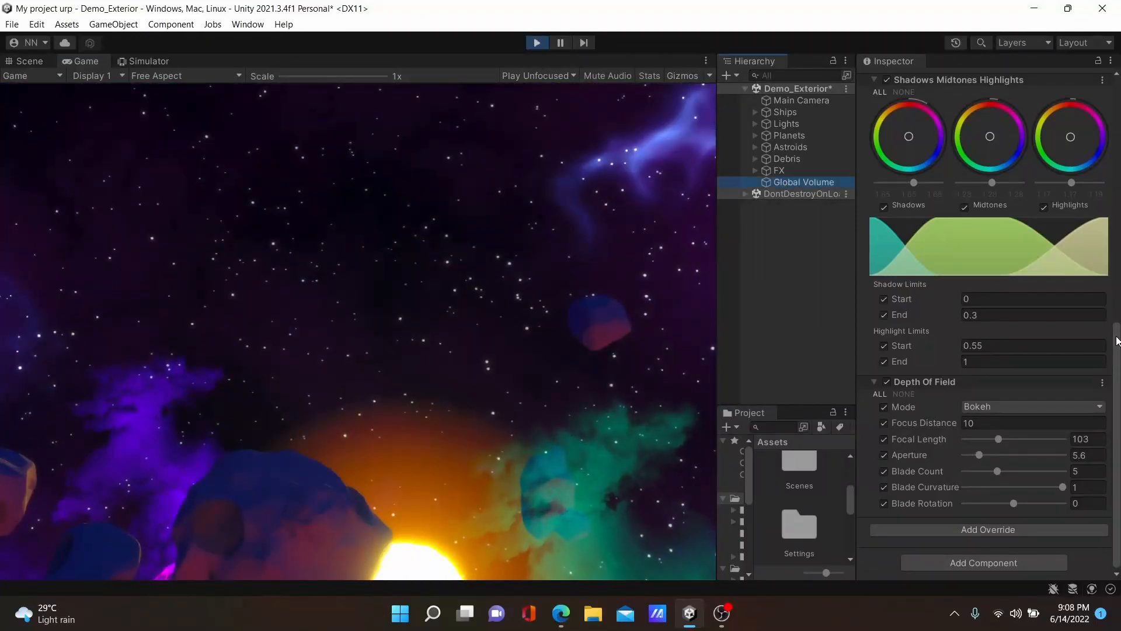
left_click_drag(1118, 333, 1118, 90)
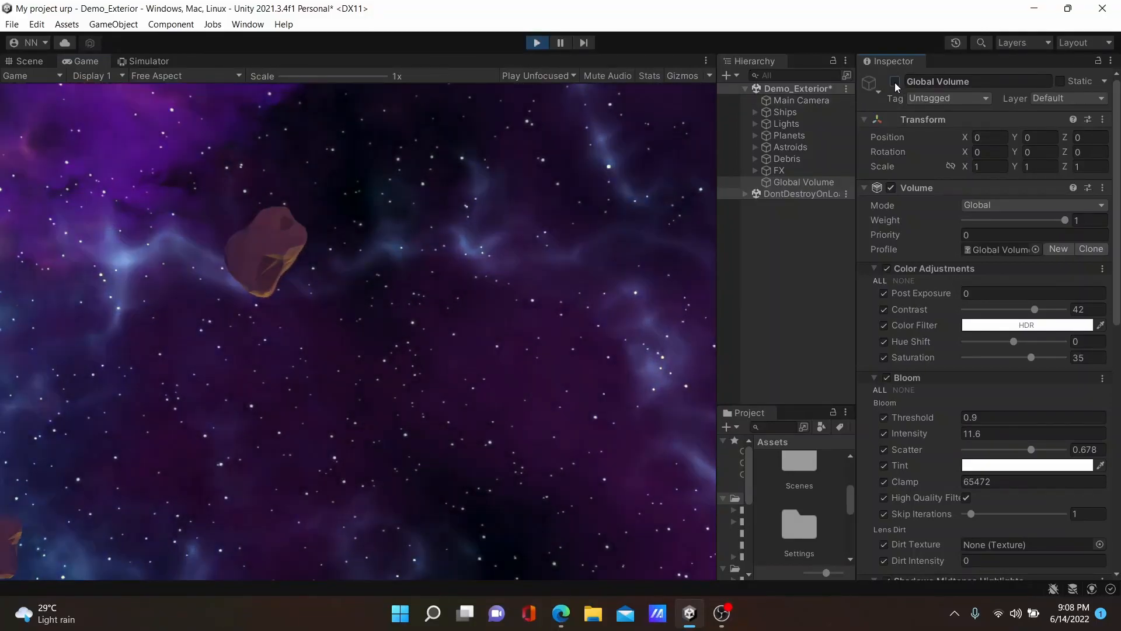
left_click(895, 82)
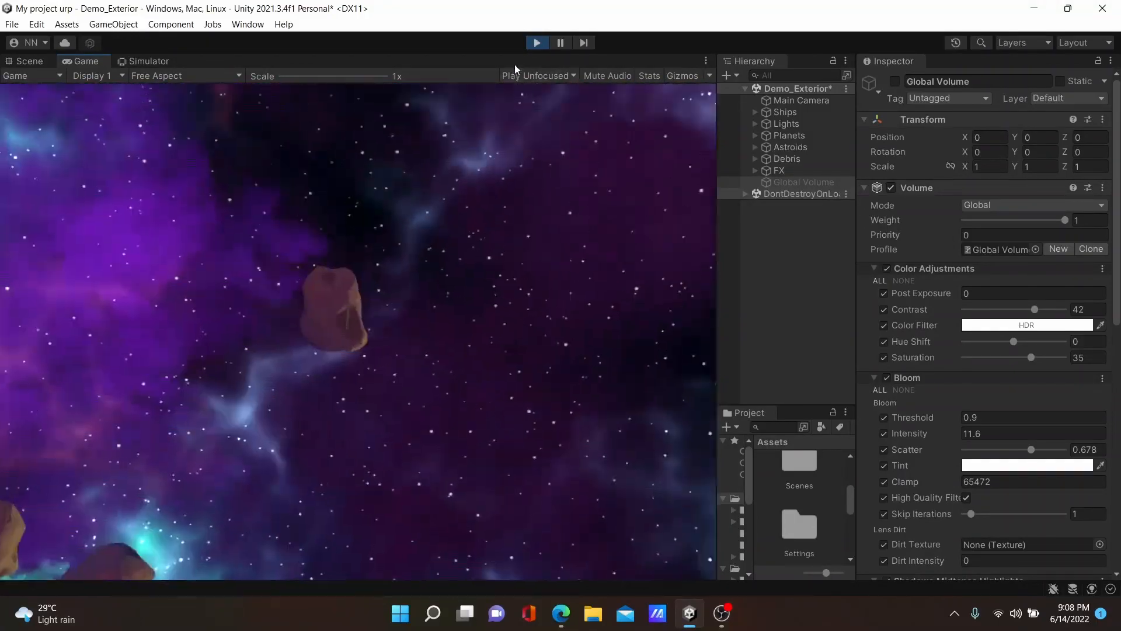
left_click(541, 43)
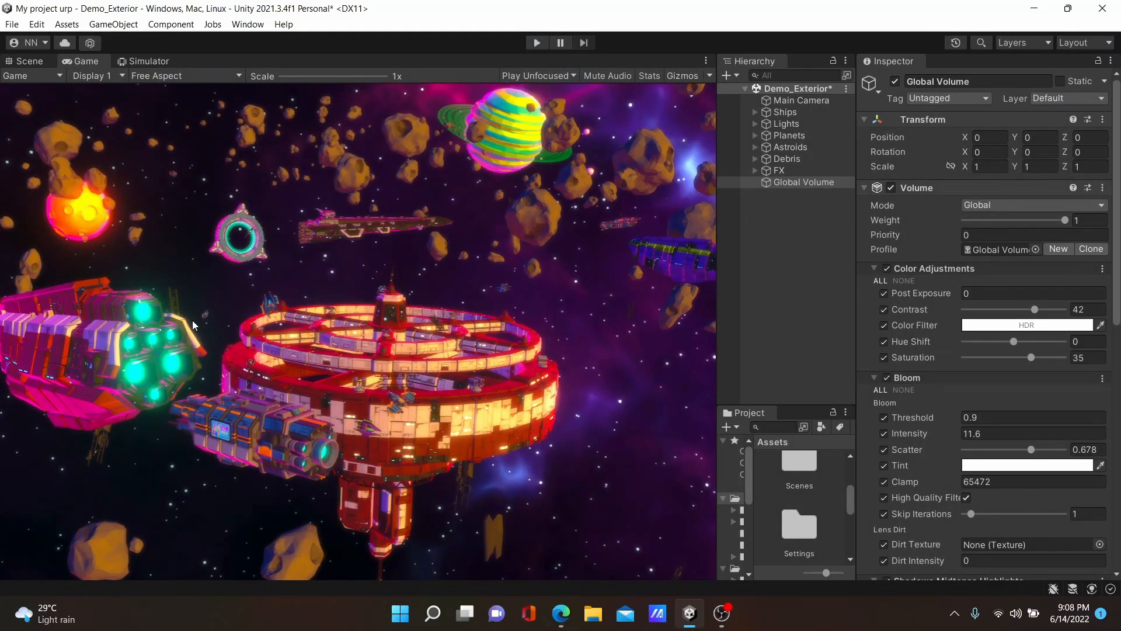
Toggle the Global Volume off and on repeatedly to compare the scene with and without post-processing, leaving it enabled
left_click(778, 184)
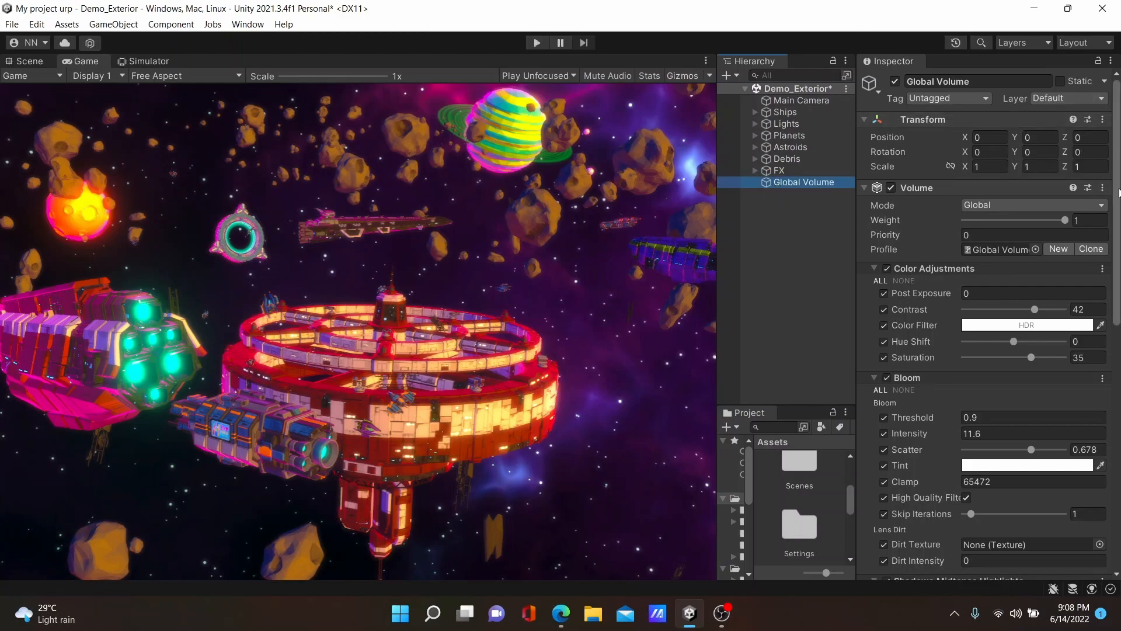
left_click_drag(1118, 193, 1119, 146)
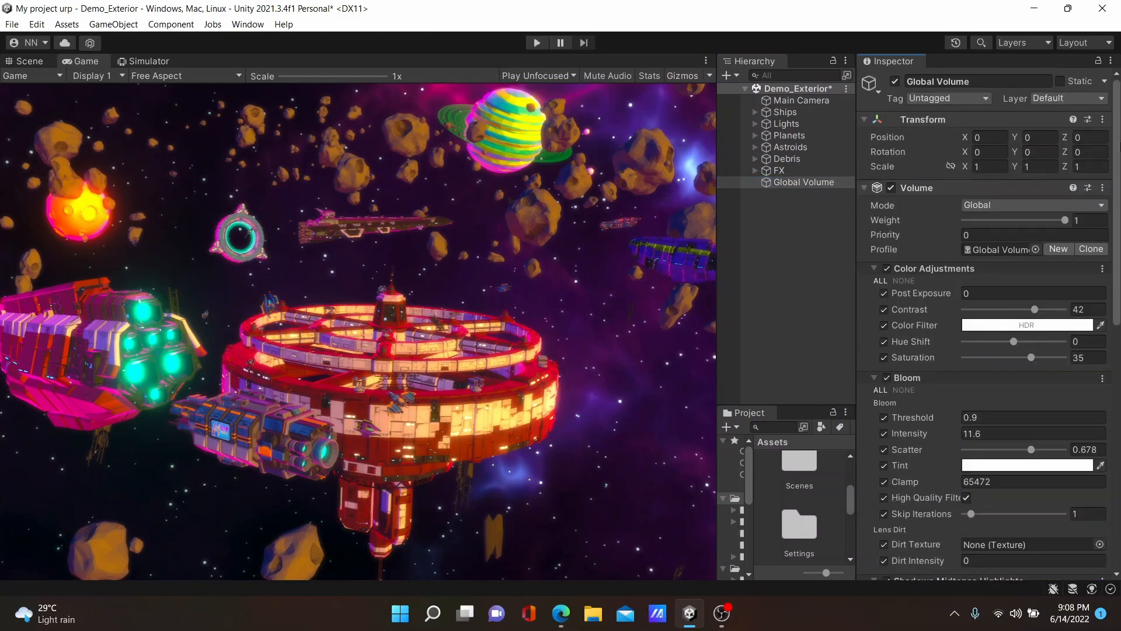
left_click(896, 81)
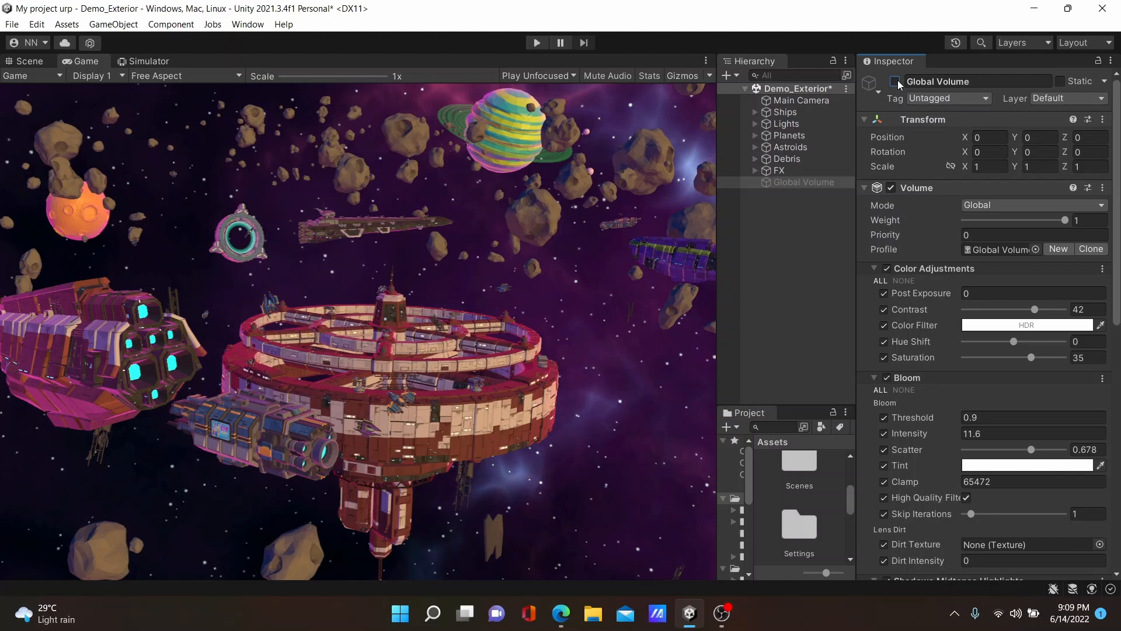
left_click(895, 80)
left_click(895, 81)
left_click(896, 80)
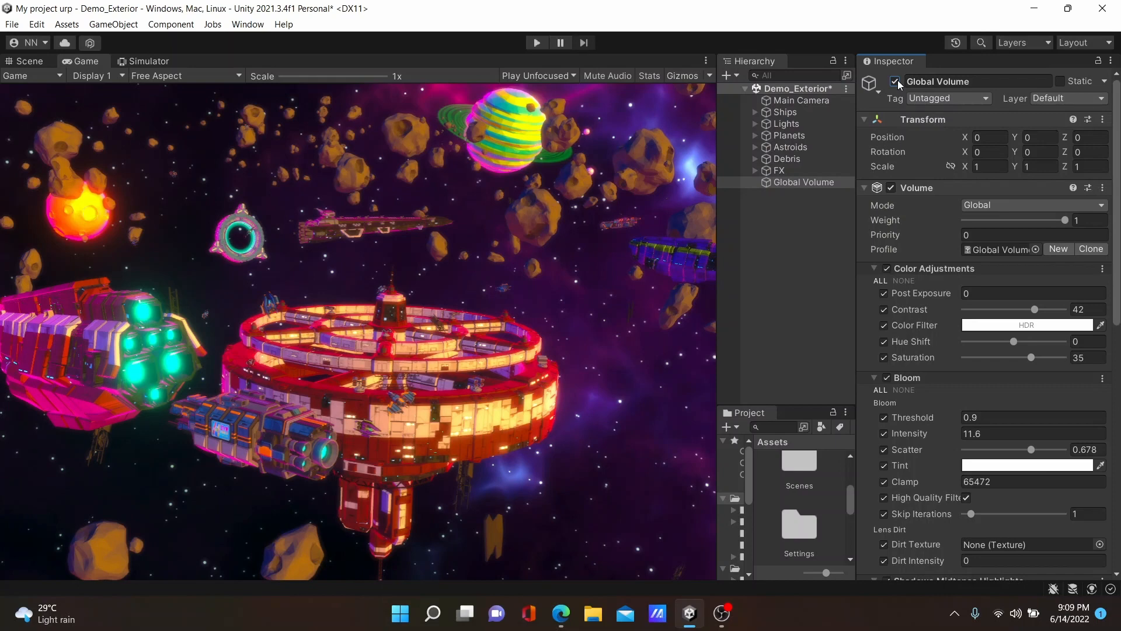
left_click(895, 81)
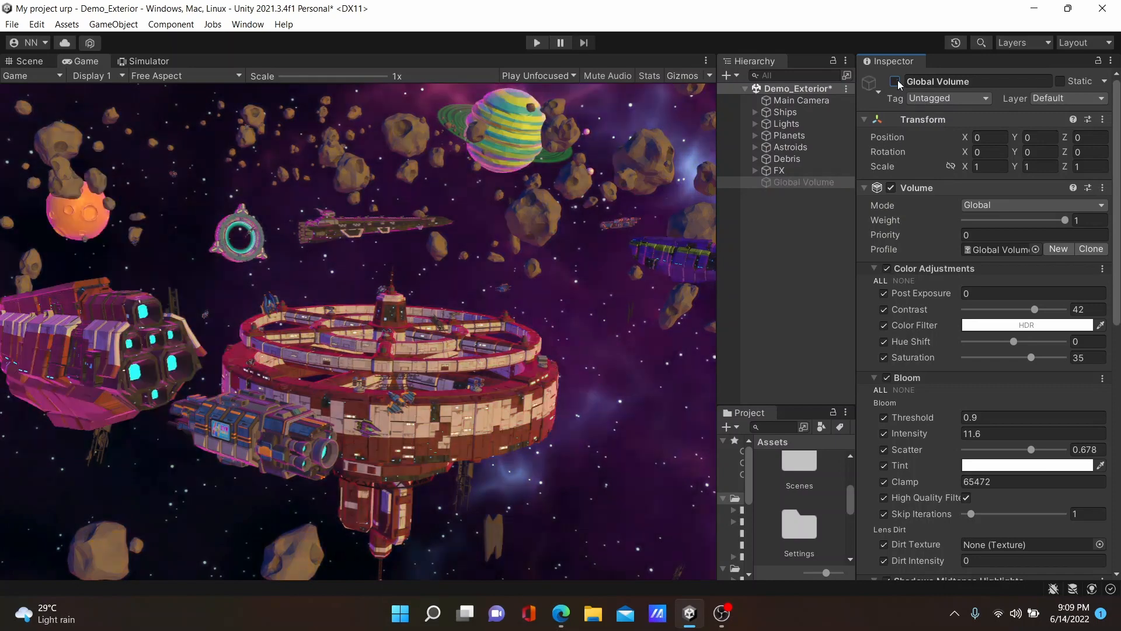
left_click(895, 81)
left_click(896, 81)
left_click(896, 81)
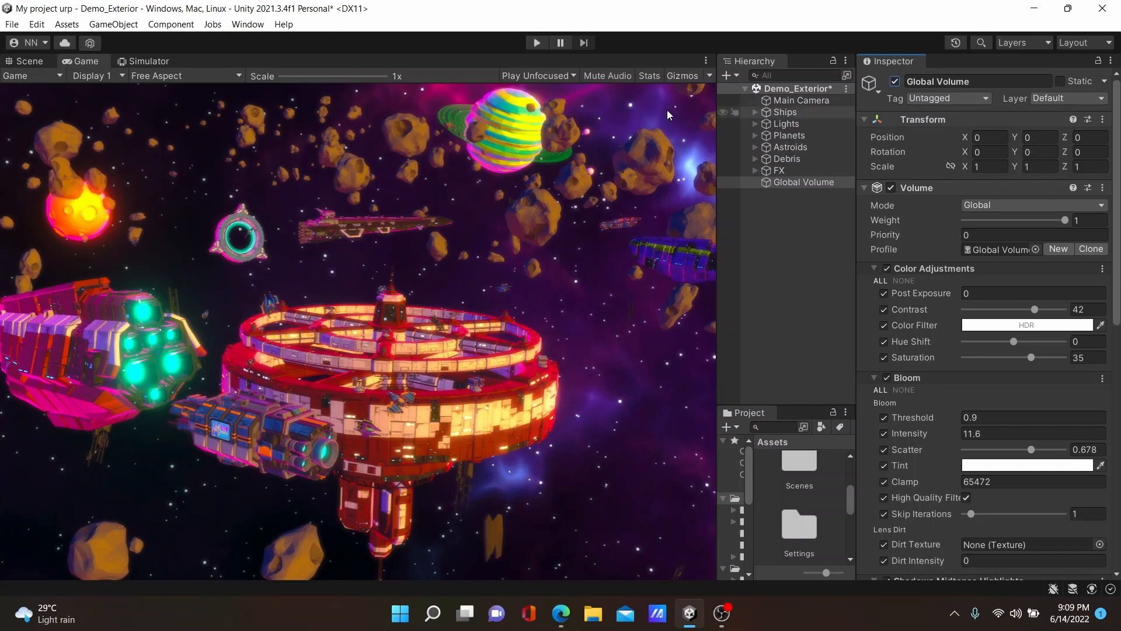
Compare the scene with the Global Volume on and off in the Simulator view, and return to the Game view
left_click(142, 62)
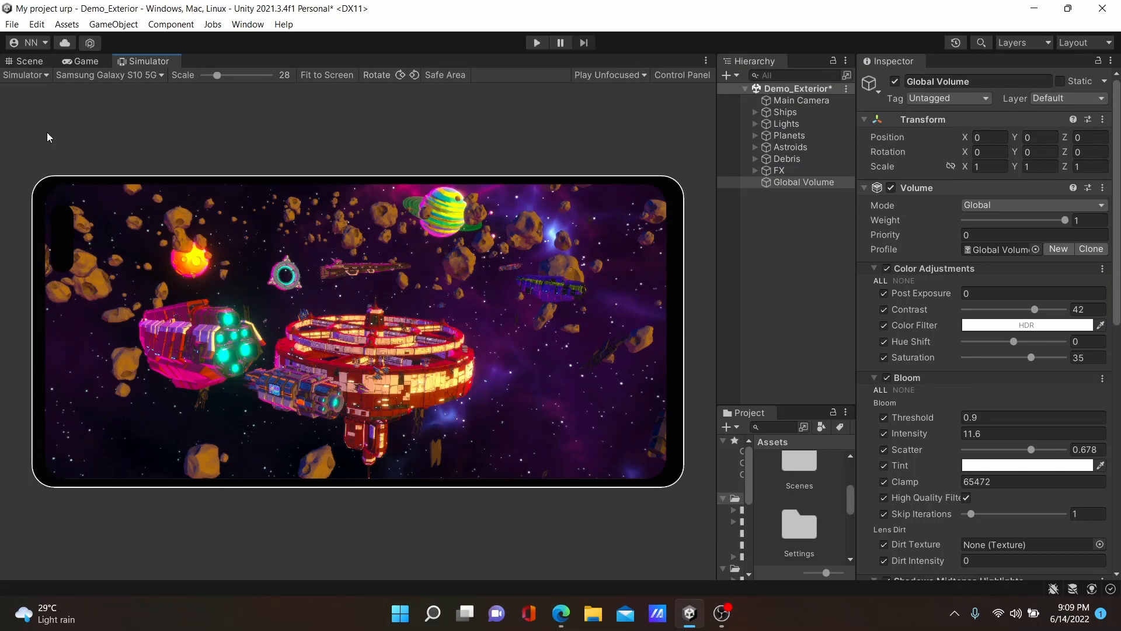
left_click(895, 82)
left_click(895, 82)
left_click(896, 82)
left_click(83, 61)
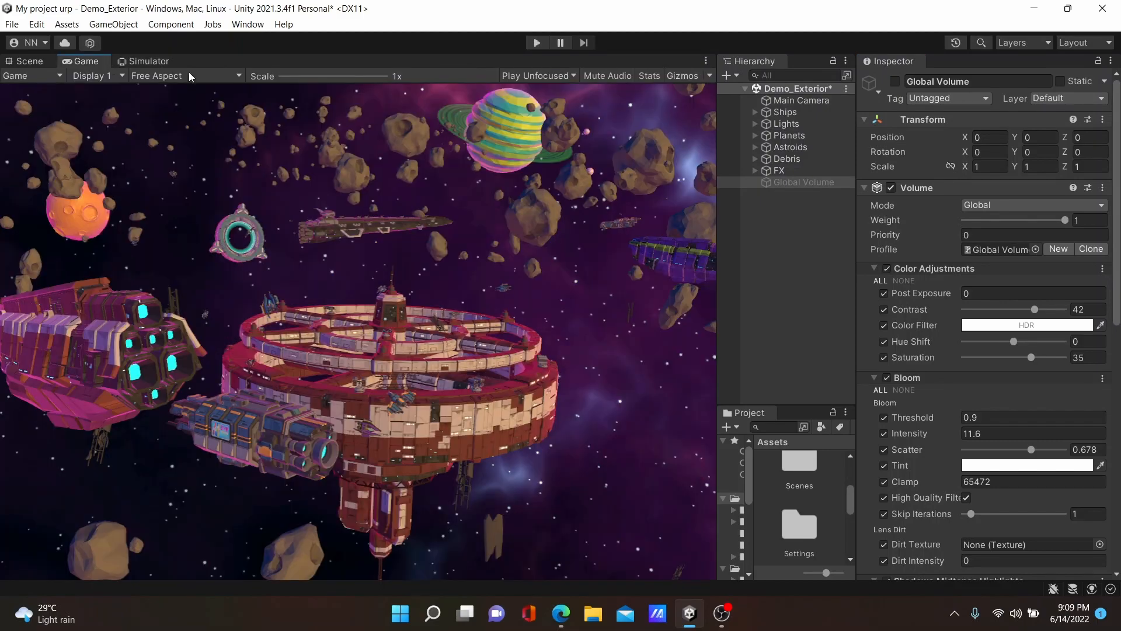
Select the Global Volume and enable it again
scroll(945, 428, "down", 10)
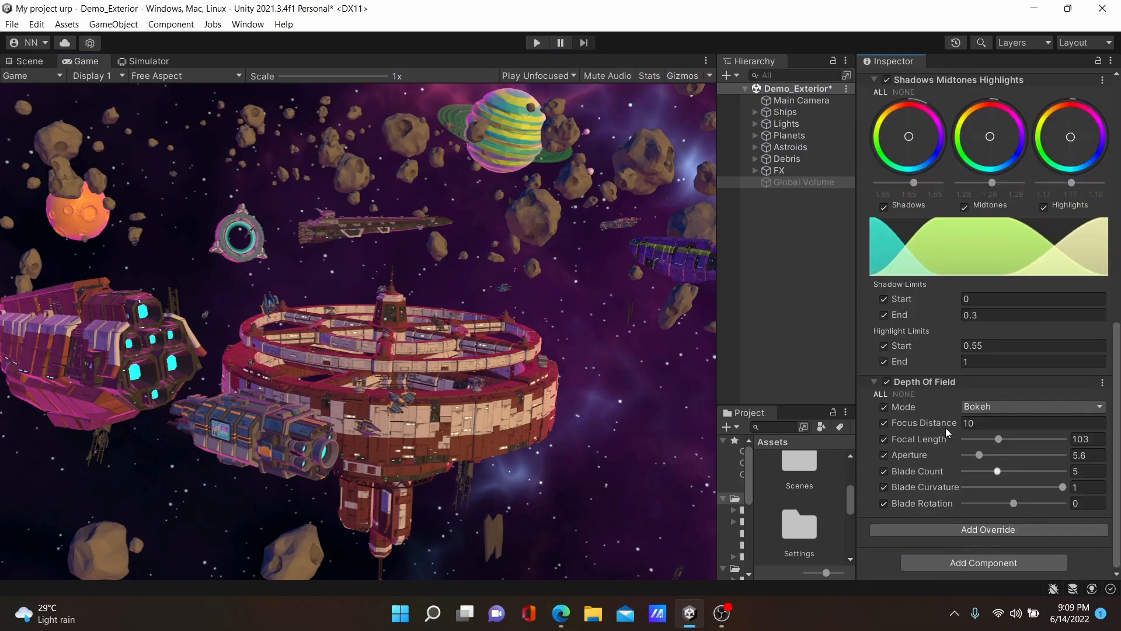
left_click(796, 200)
left_click(789, 183)
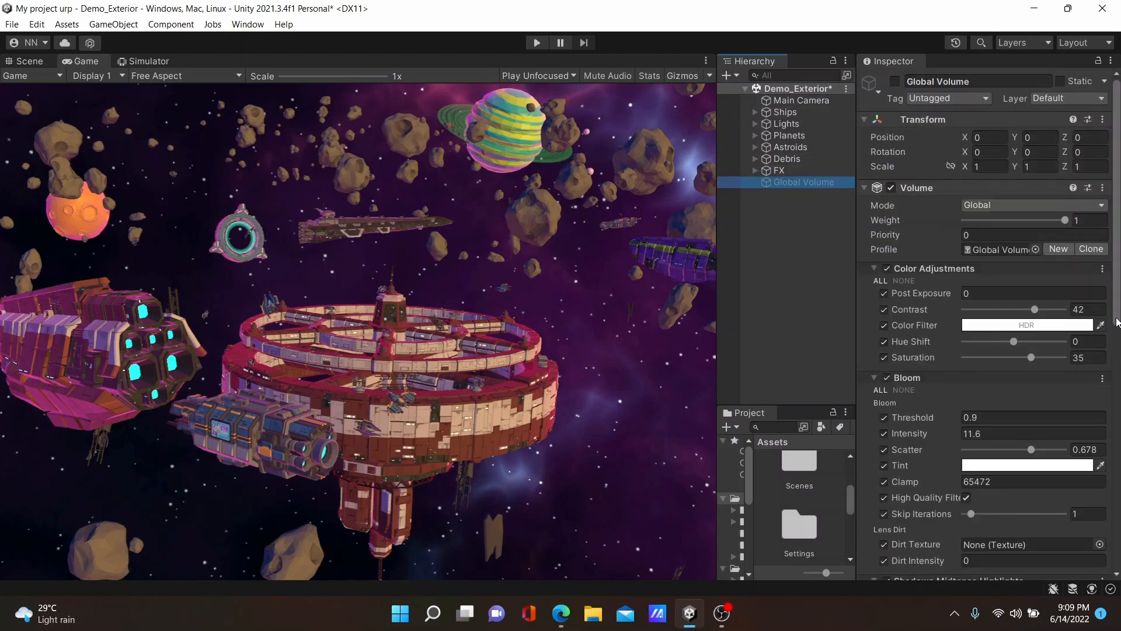
scroll(1097, 443, "down", 10)
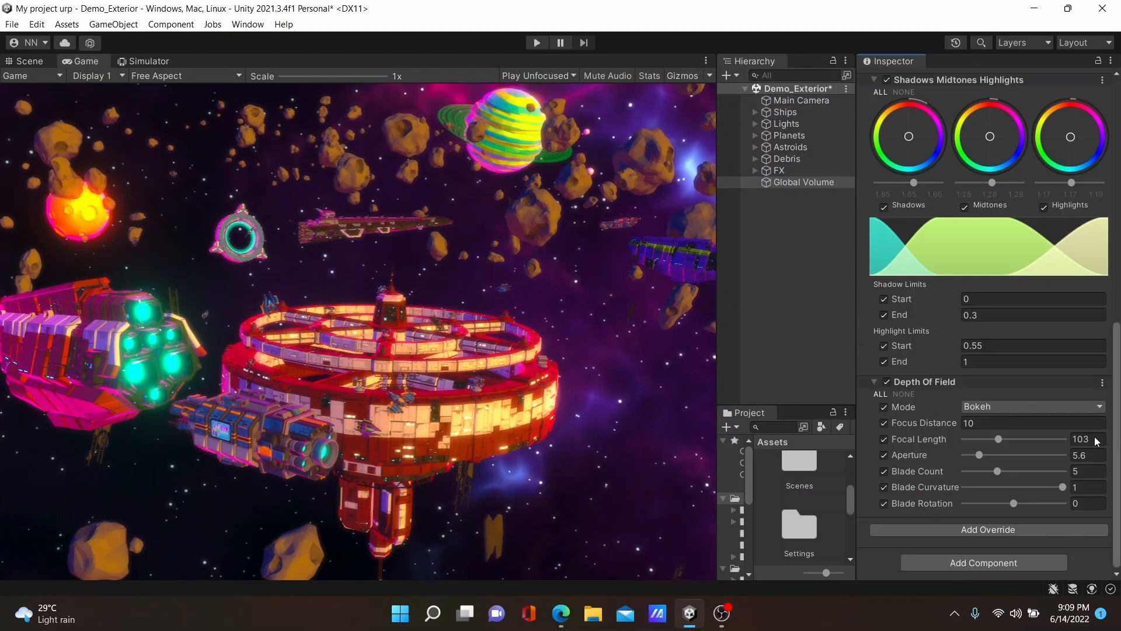
Add a Vignette override to the Global Volume and enable all of its settings
left_click(991, 529)
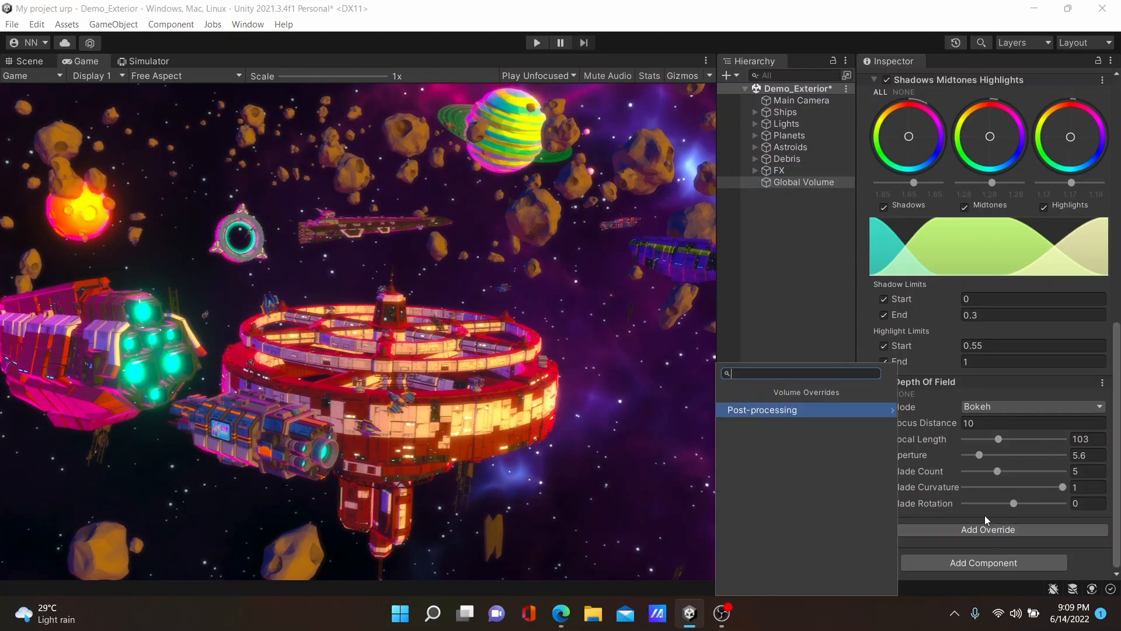
left_click(765, 413)
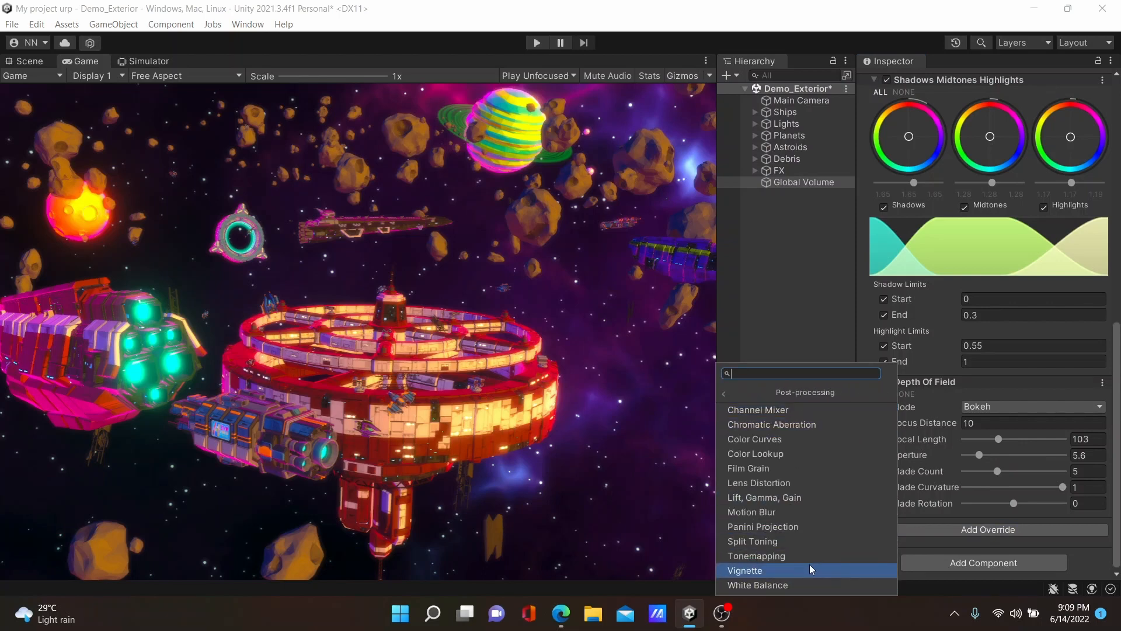
left_click(809, 565)
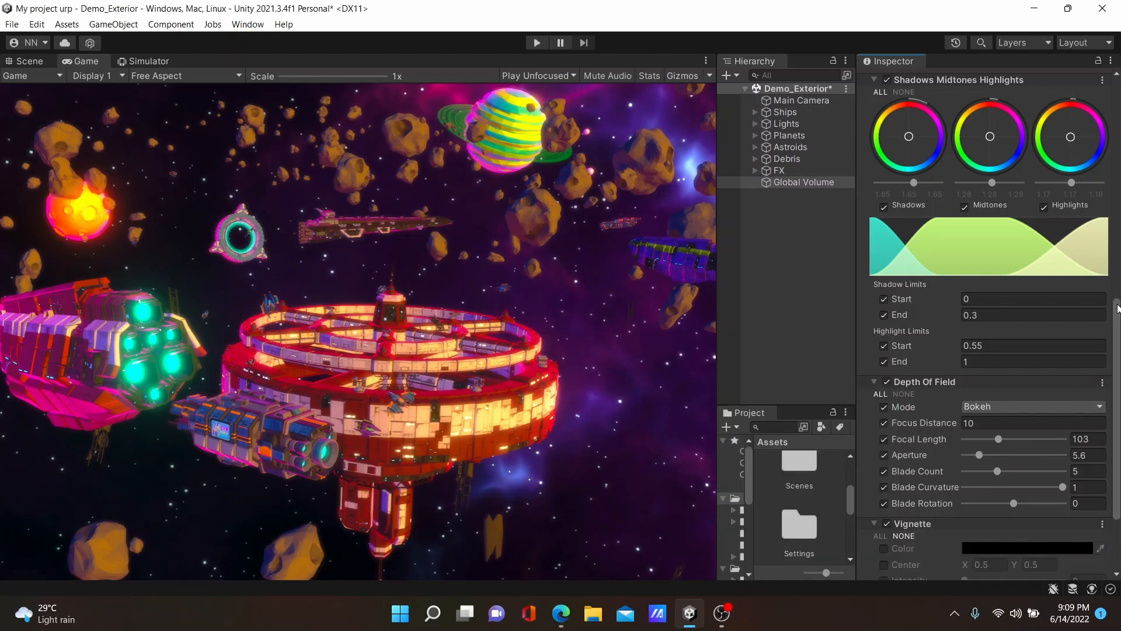
scroll(977, 448, "down", 3)
left_click(884, 427)
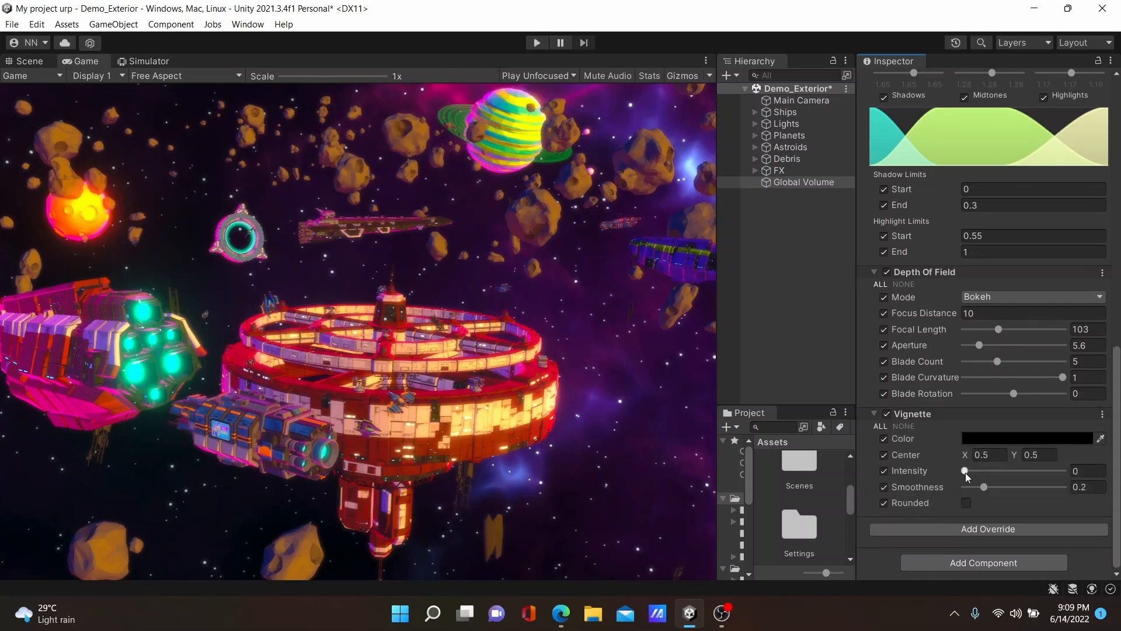
Set the vignette's smoothness to 1 and its intensity to about 0.134
left_click_drag(985, 488, 1046, 493)
left_click(967, 471)
mouse_move(969, 472)
left_mouse_down()
mouse_move(993, 472)
mouse_move(969, 471)
mouse_move(983, 472)
left_mouse_up()
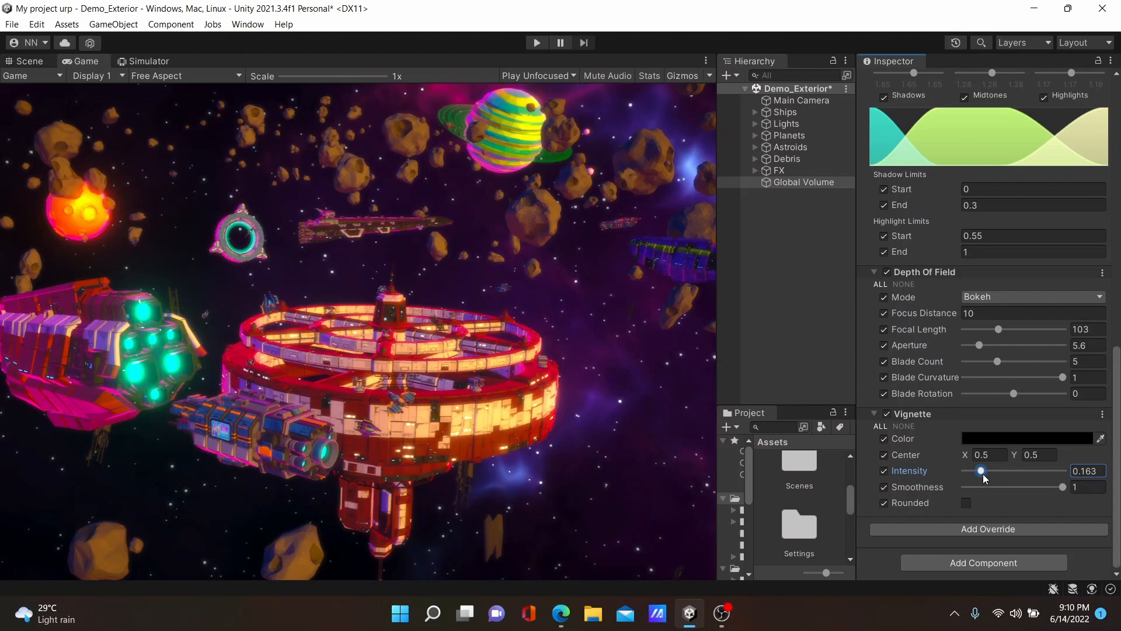
mouse_move(984, 475)
left_mouse_down()
mouse_move(1069, 474)
mouse_move(964, 483)
mouse_move(981, 480)
left_mouse_up()
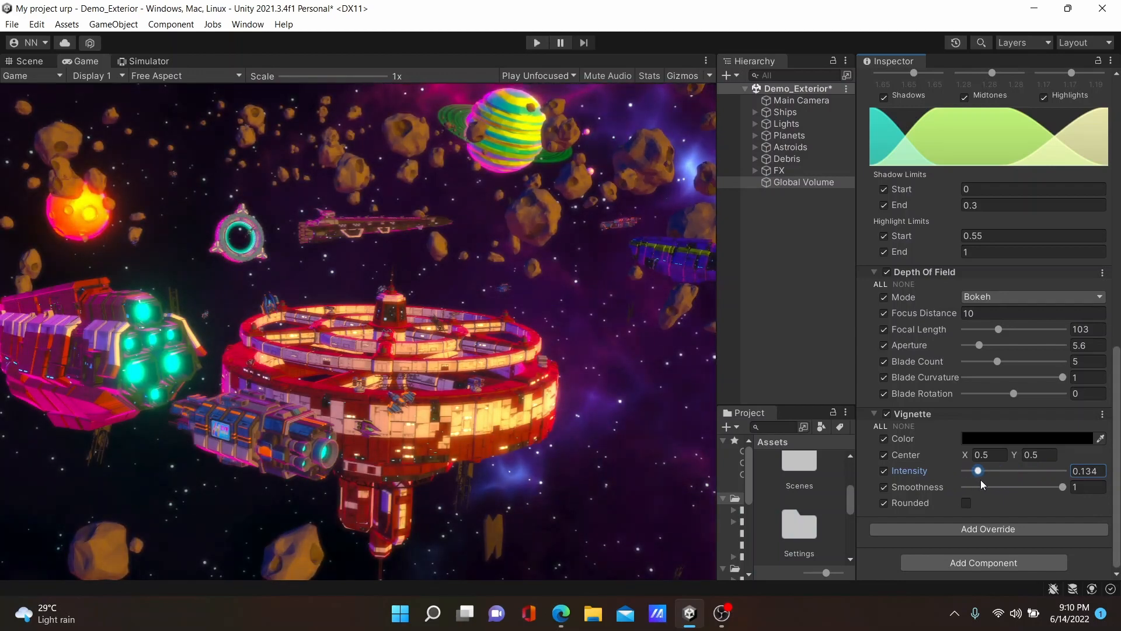
Add a Motion Blur override to the Global Volume
left_click(997, 532)
left_click(979, 355)
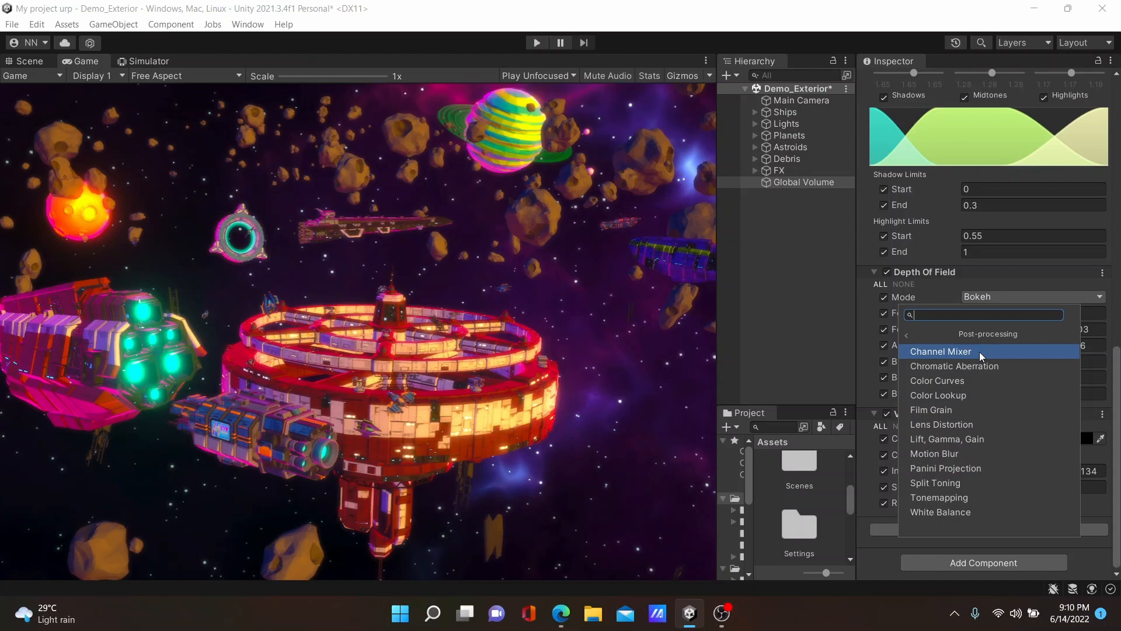
left_click(966, 454)
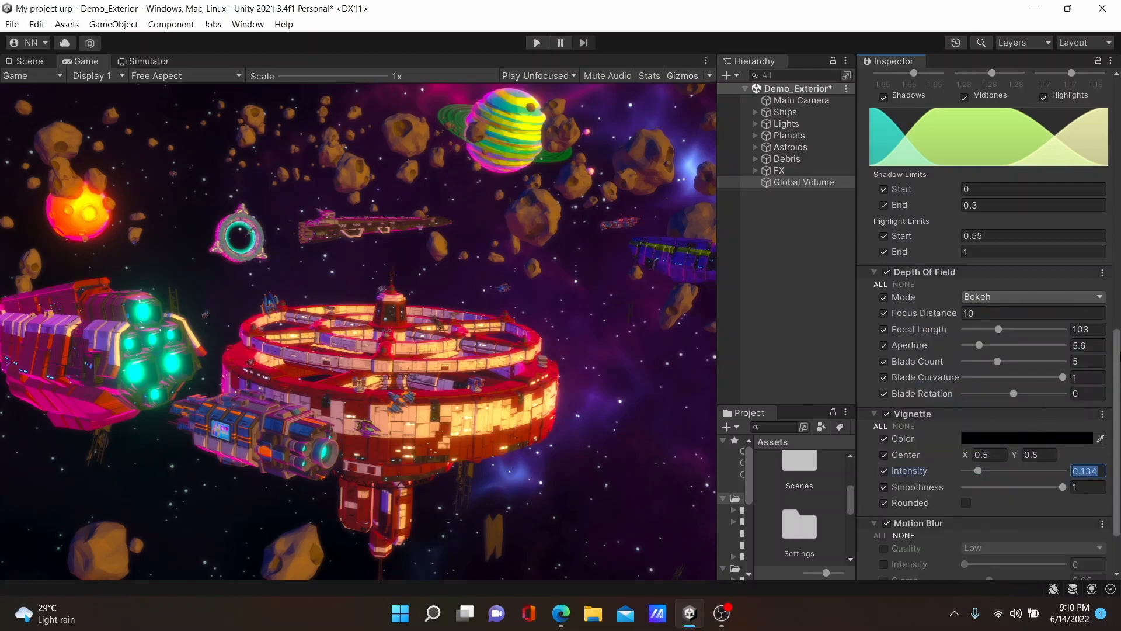
scroll(934, 513, "down", 3)
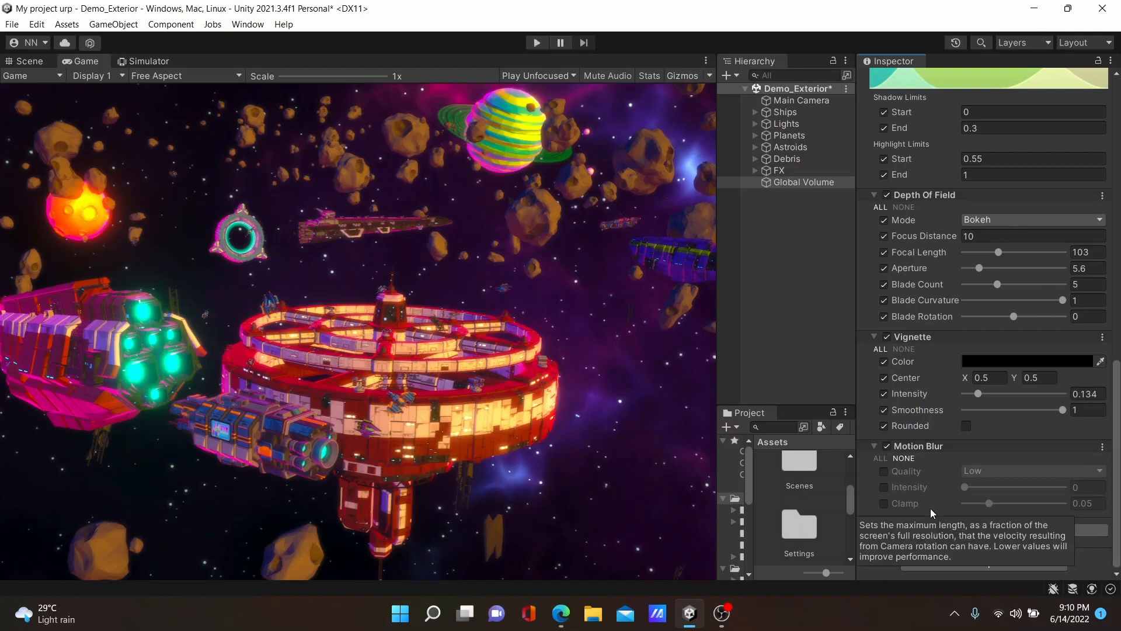
Enable all Motion Blur settings and set the motion blur quality to High
left_click(880, 459)
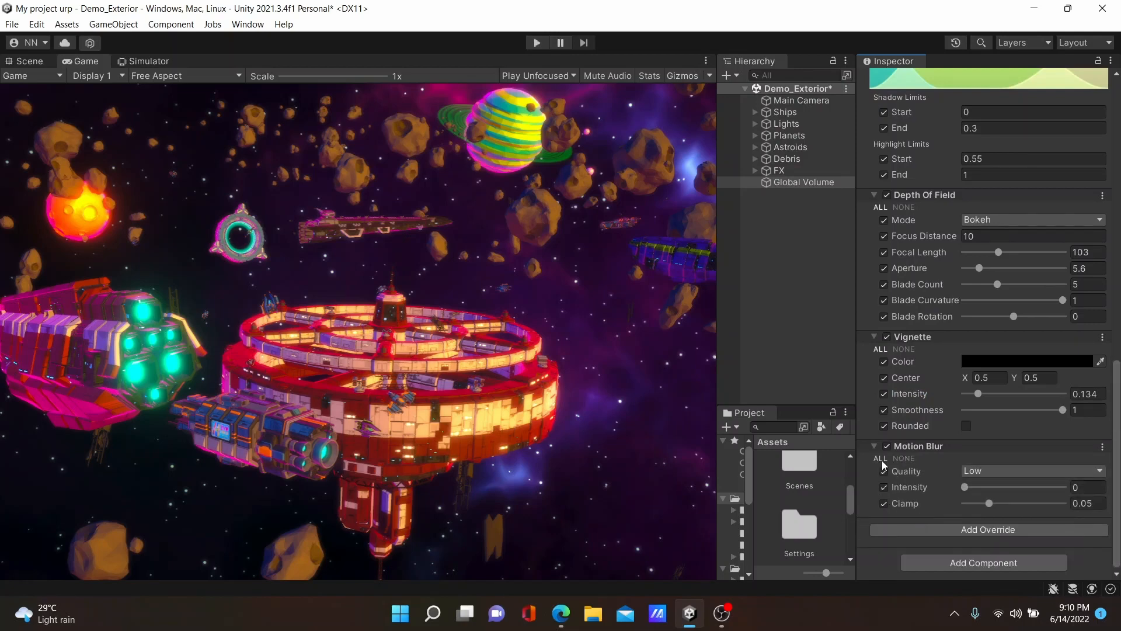
left_click(996, 471)
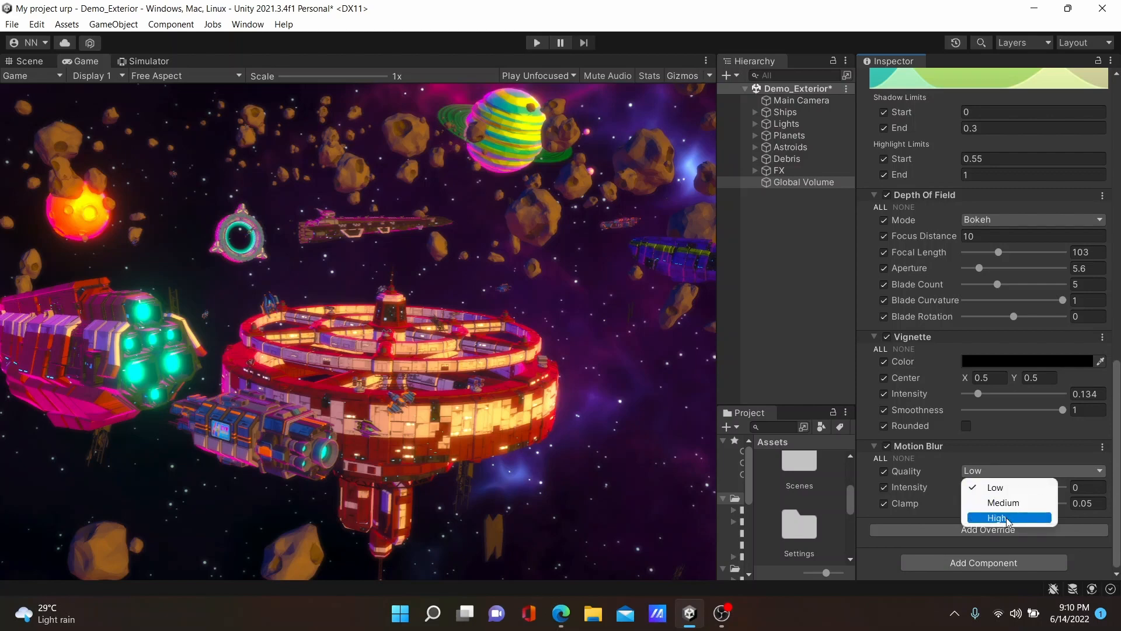
left_click(1007, 518)
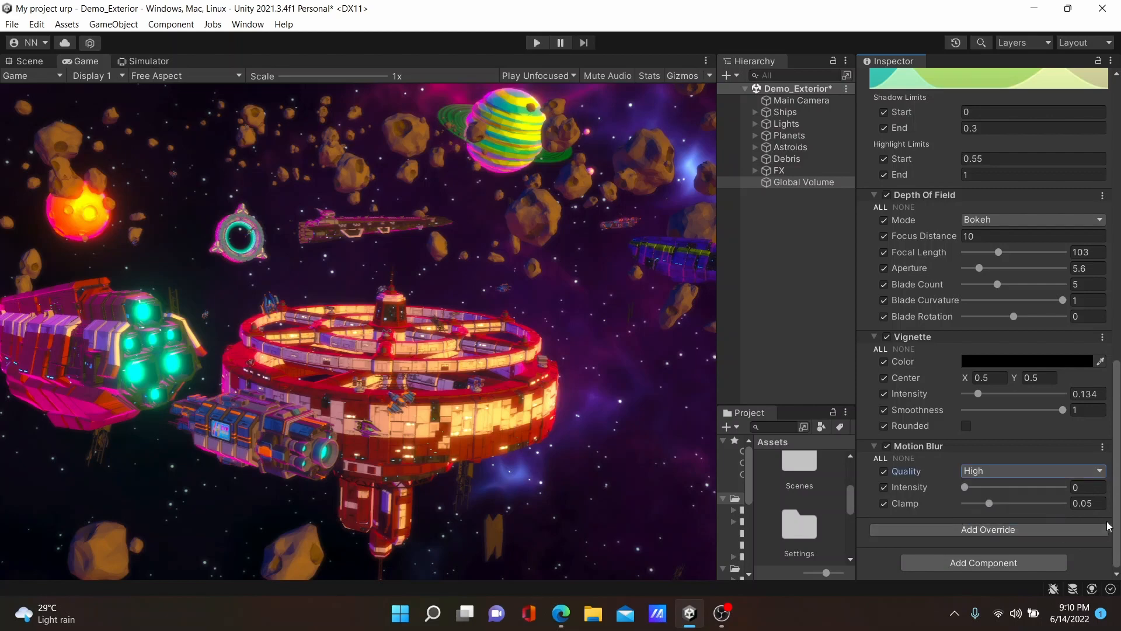
Set the motion blur's intensity to 1 and clamp to 0.2, and preview the scene in Play mode
left_click_drag(966, 488, 1109, 489)
key("ctrl+p")
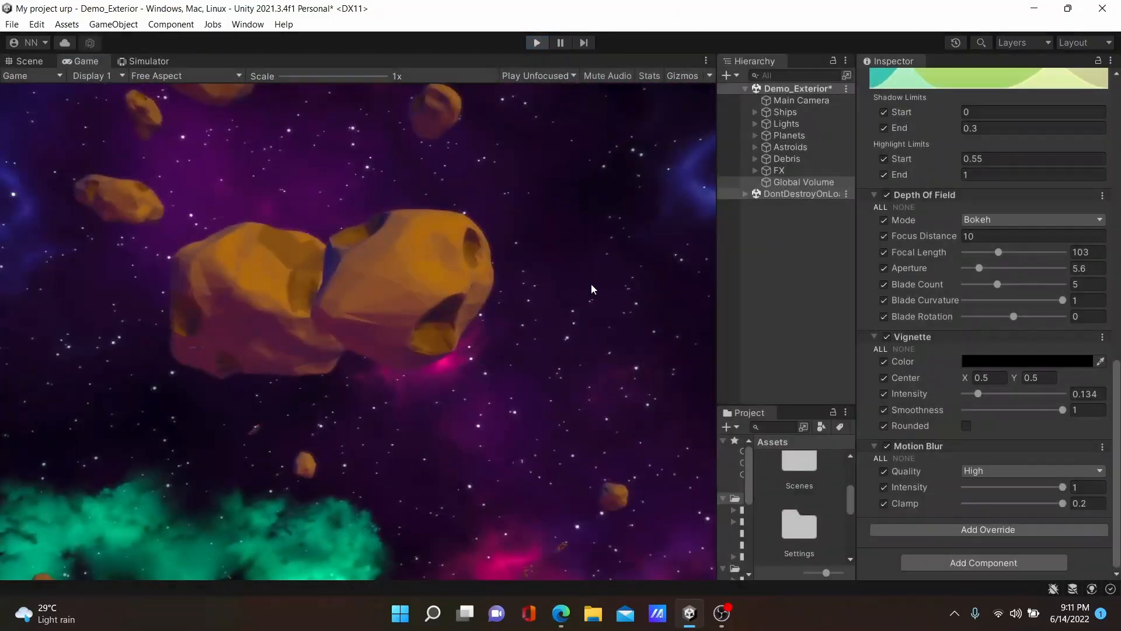
key("ctrl+p")
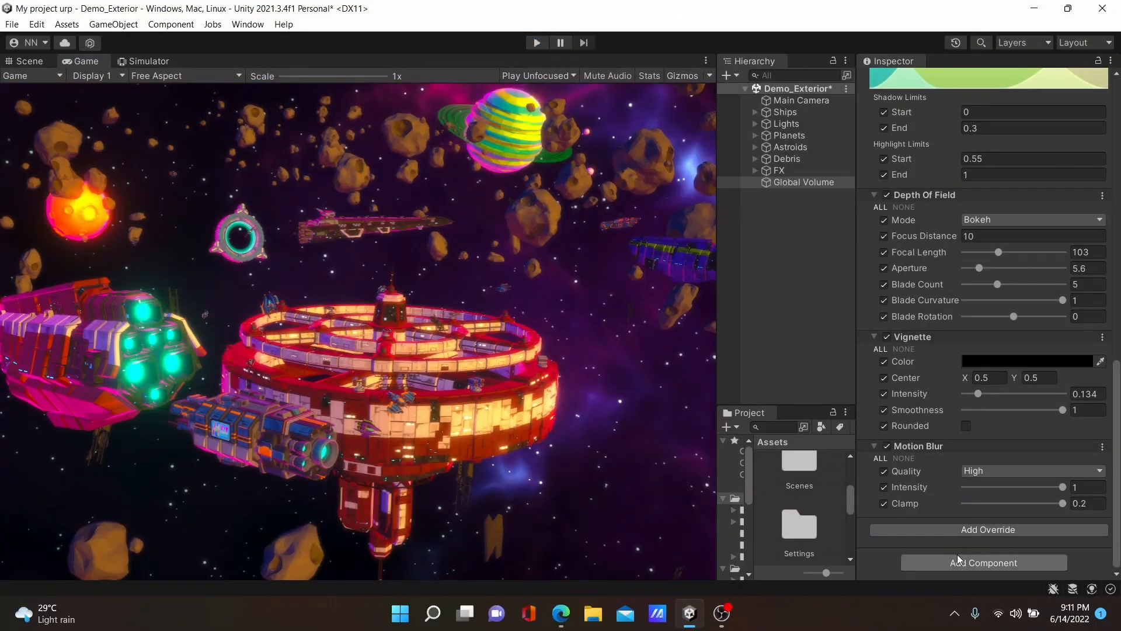
Add a Film Grain override to the Global Volume and enable all of its settings
left_click(991, 535)
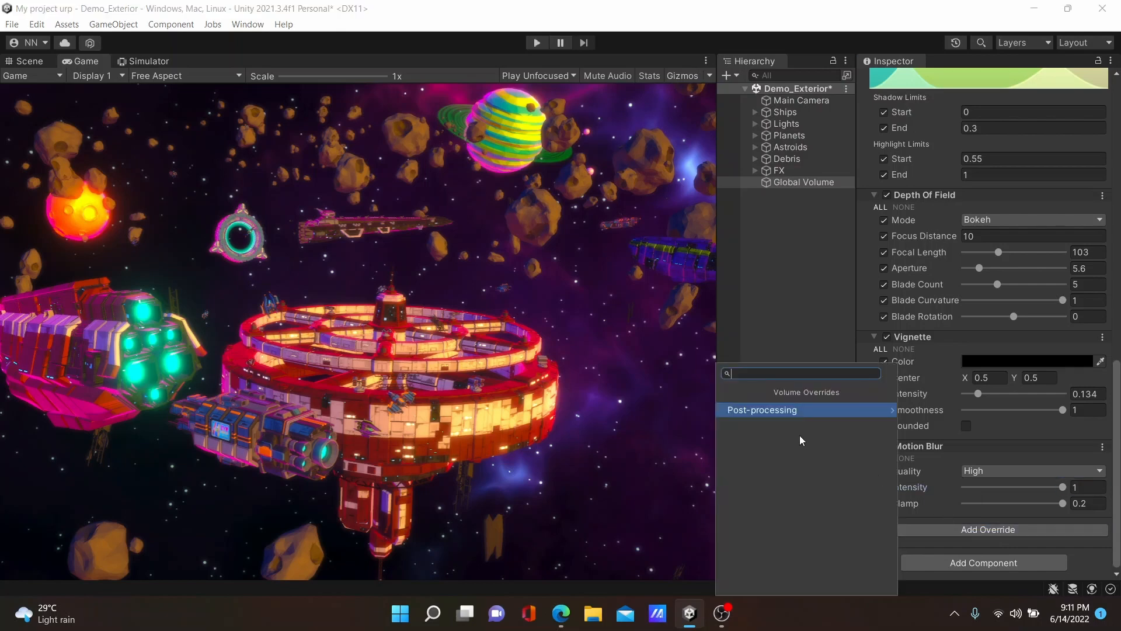
left_click(789, 413)
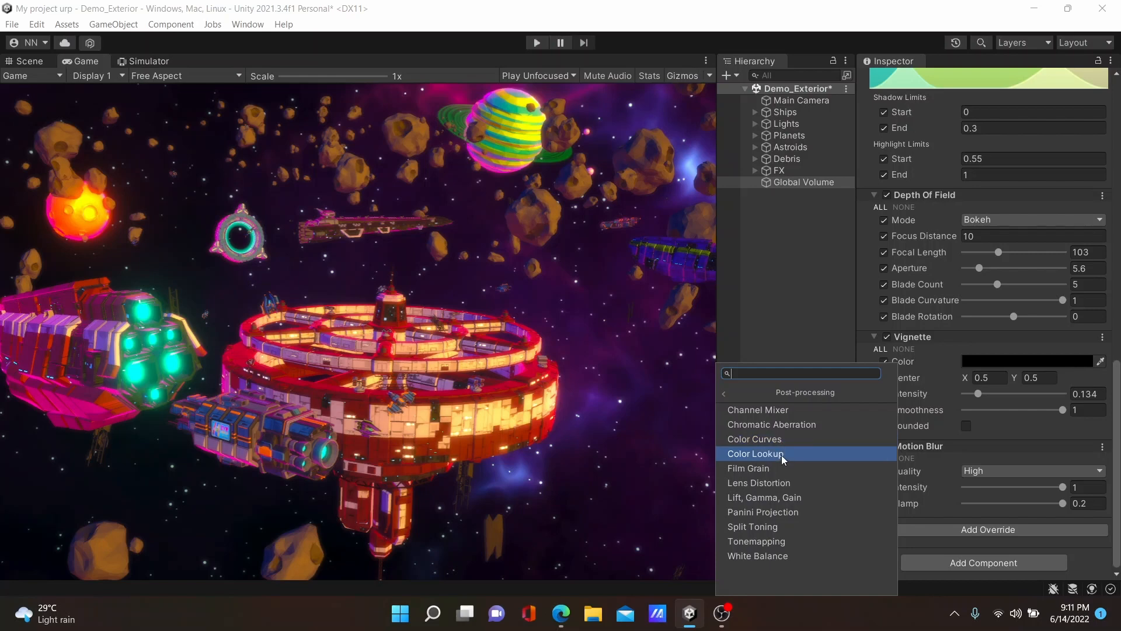
left_click(756, 470)
scroll(1116, 369, "down", 3)
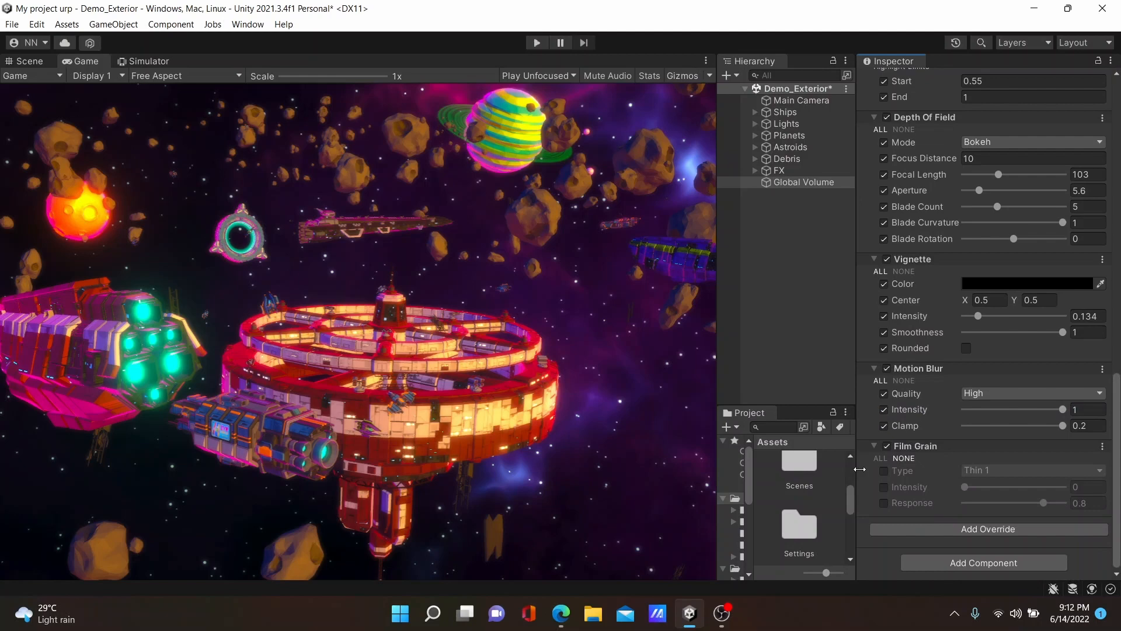
left_click(881, 458)
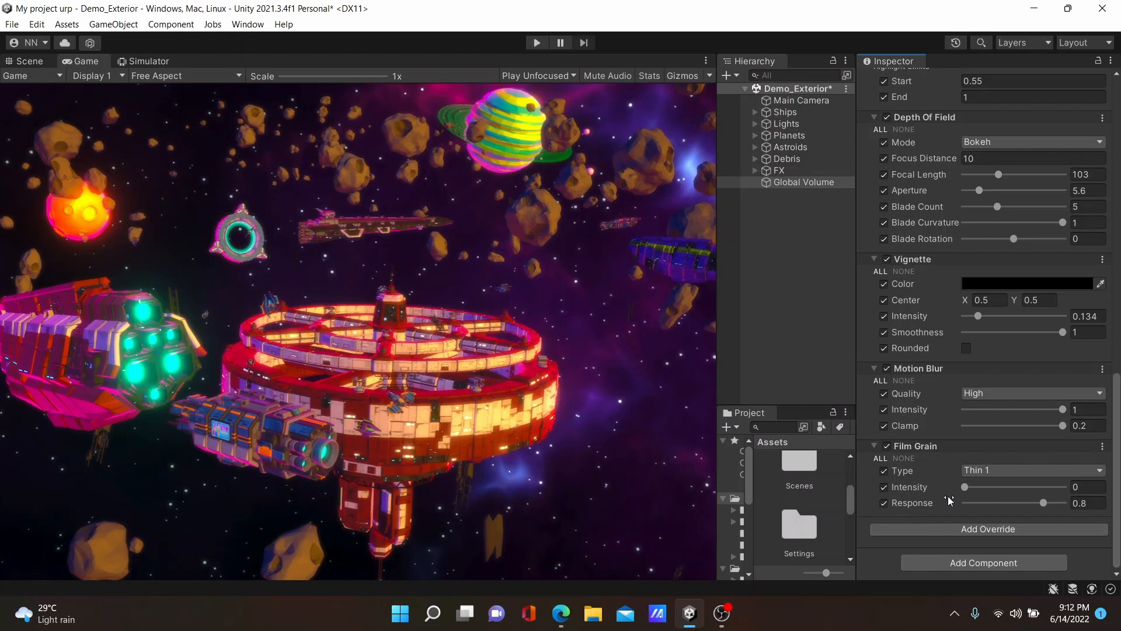
Preview the film grain in Play mode with intensity 1 and type Large 02, and disable the Film Grain override
left_click_drag(965, 487, 1074, 496)
key("ctrl+p")
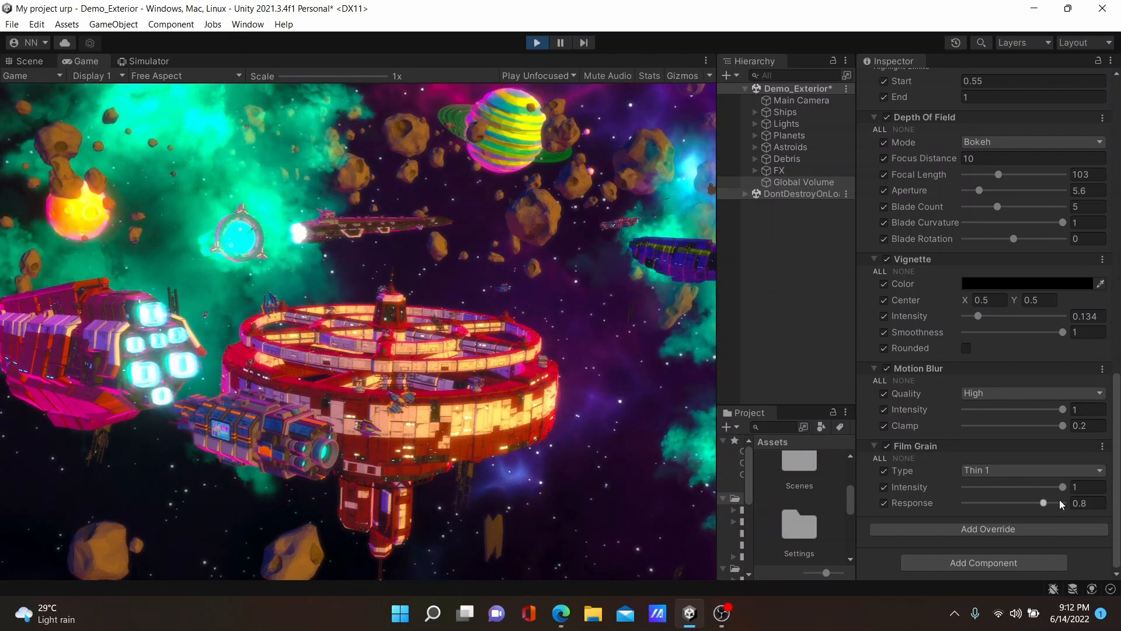
left_click(1074, 472)
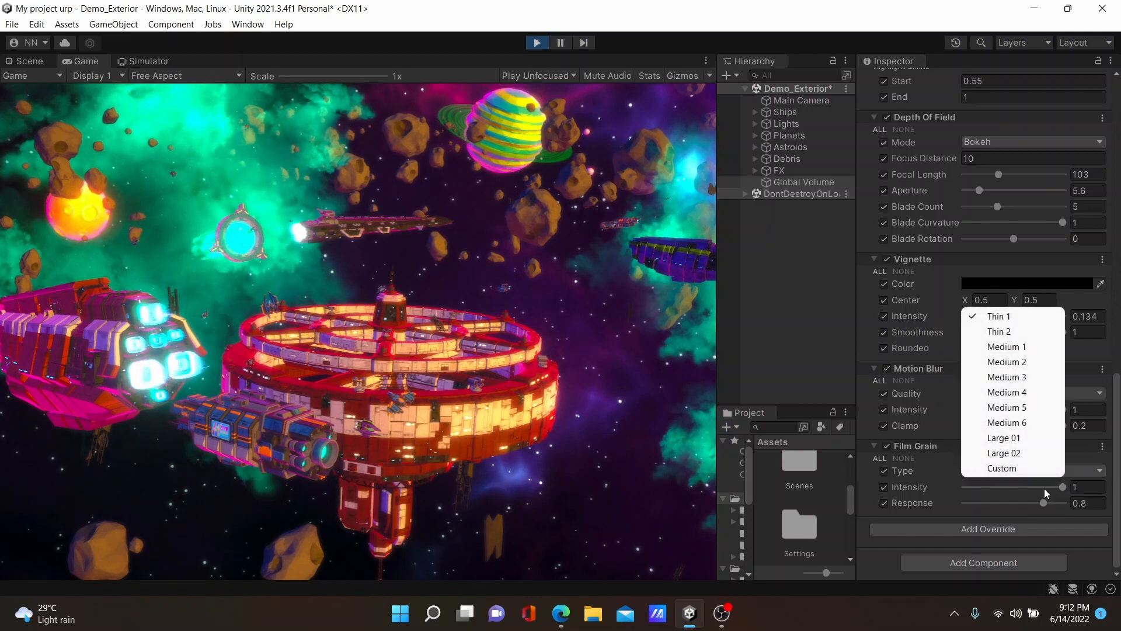
left_click(1028, 457)
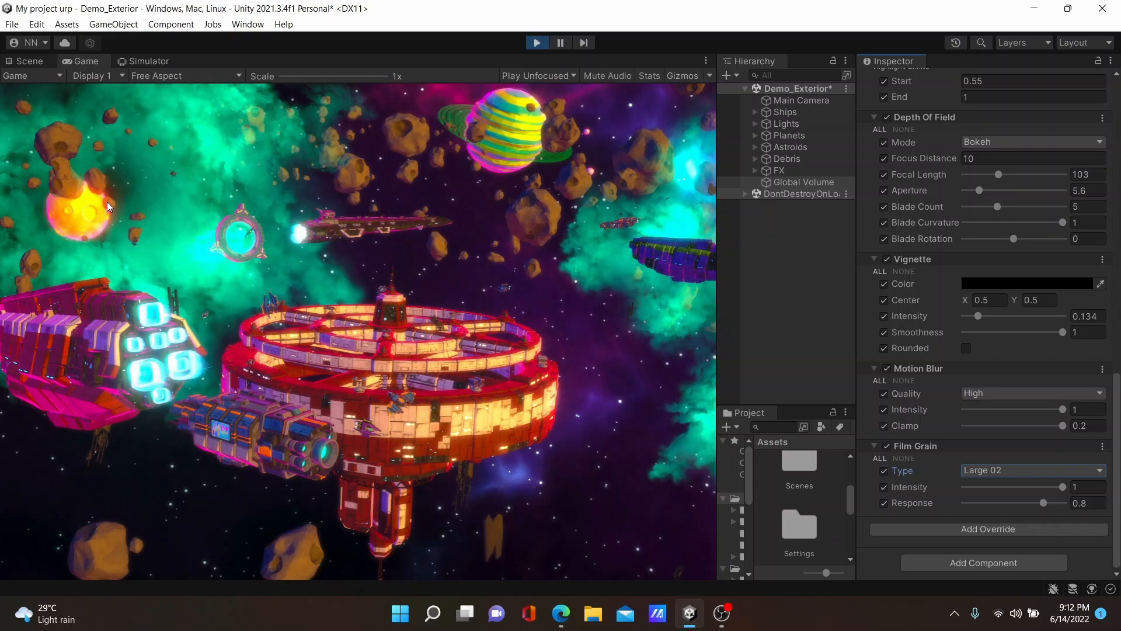
key("ctrl+p")
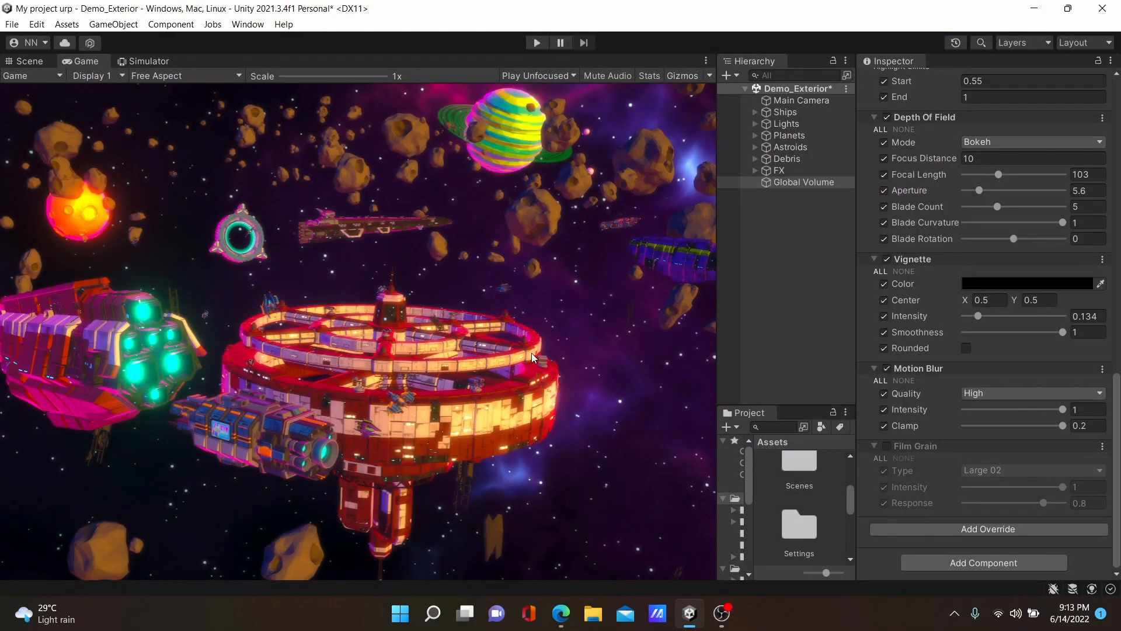
Open the list of post-processing overrides that can be added to the Global Volume
left_click(1003, 524)
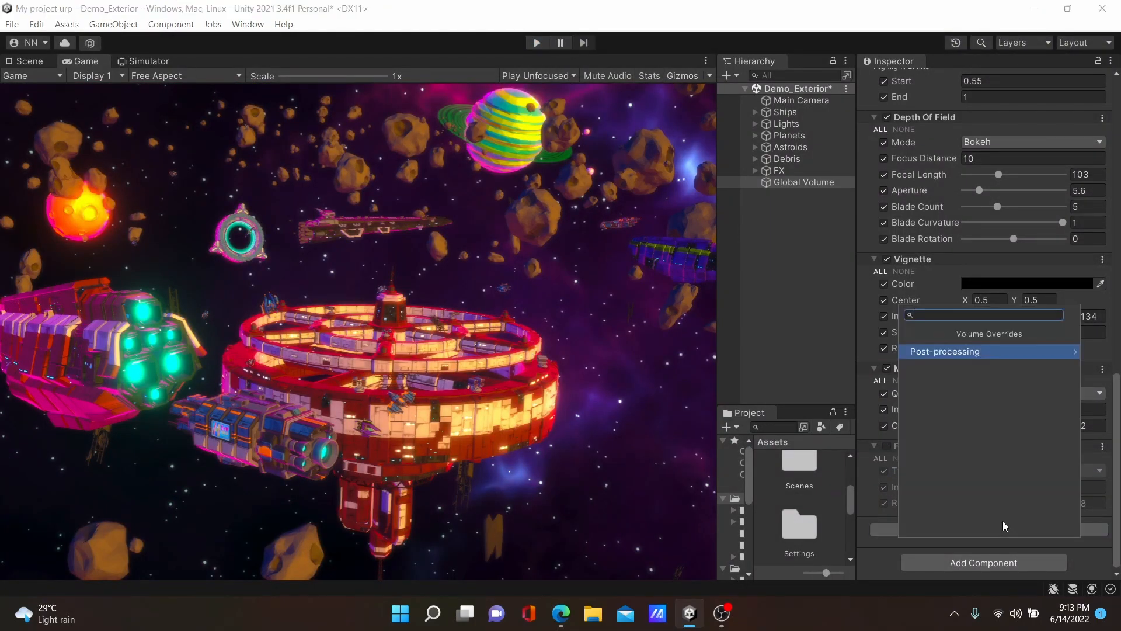
left_click(941, 352)
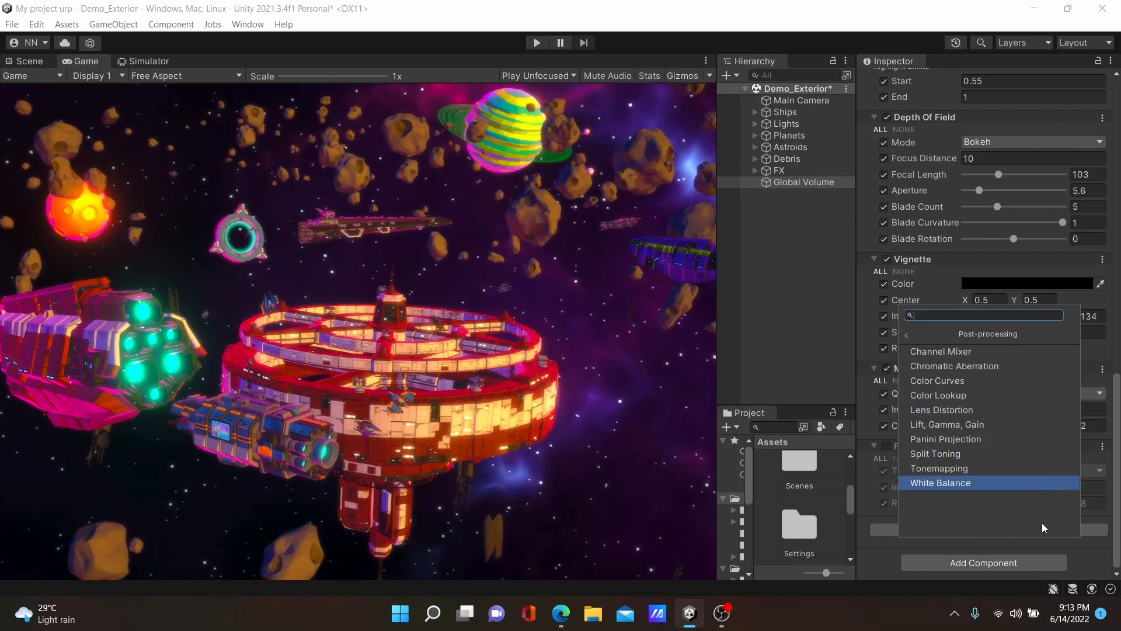